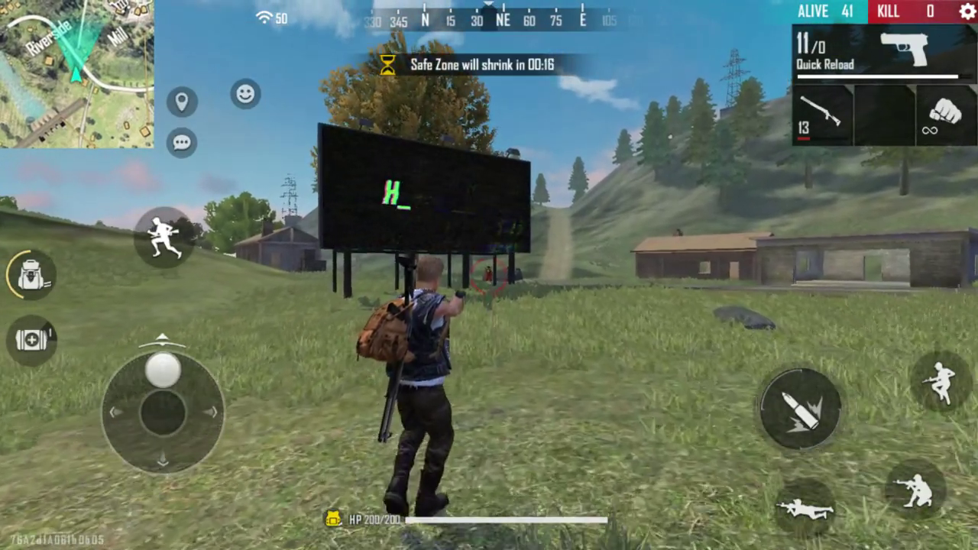
- Shoot the enemy standing beneath the billboard with the pistol
{"action": "left_click", "coordinate": [489, 275]}
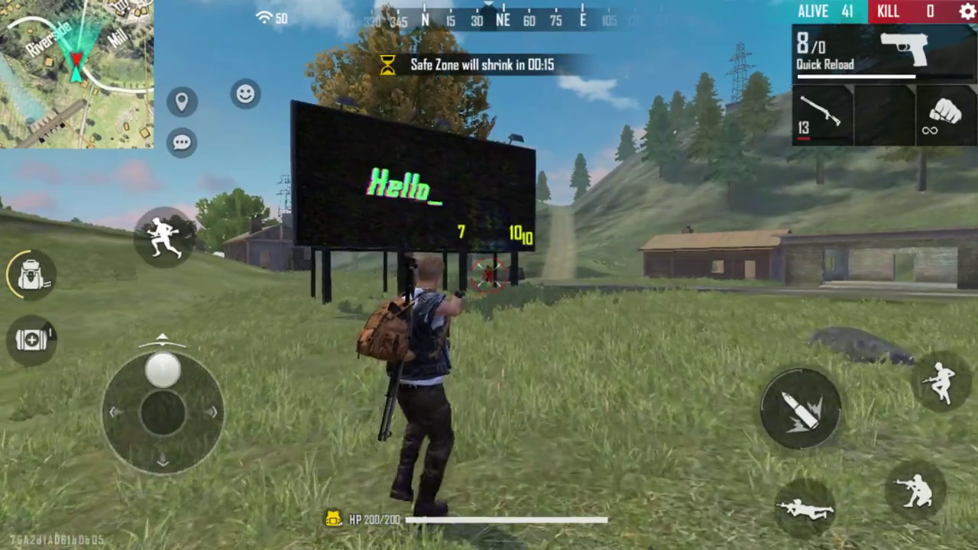
{"action": "left_click", "coordinate": [488, 275]}
{"action": "left_click", "coordinate": [489, 275]}
{"action": "left_click", "coordinate": [489, 275]}
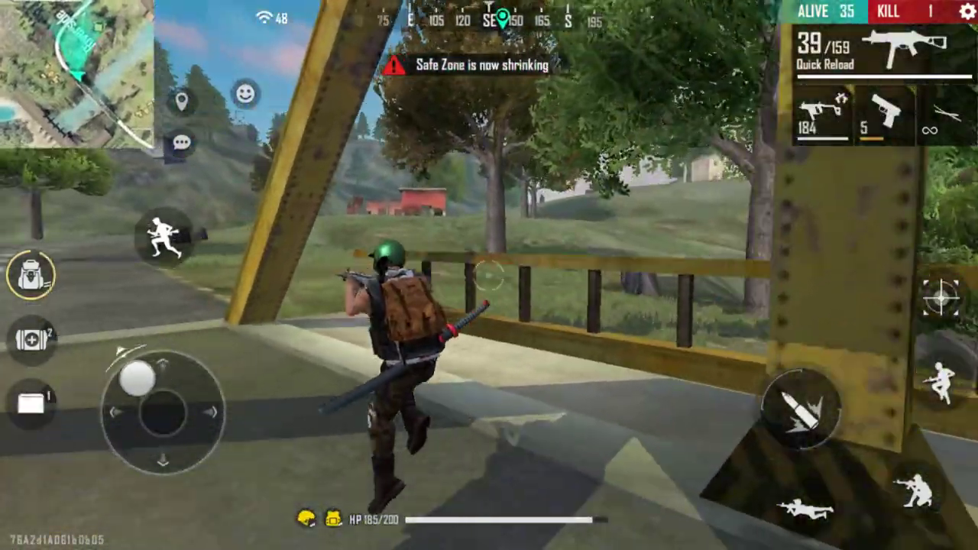
- Shoot the enemy beyond the yellow bridge railing with the UMP
{"action": "left_click", "coordinate": [488, 275]}
{"action": "left_click", "coordinate": [489, 275]}
{"action": "left_click", "coordinate": [489, 275]}
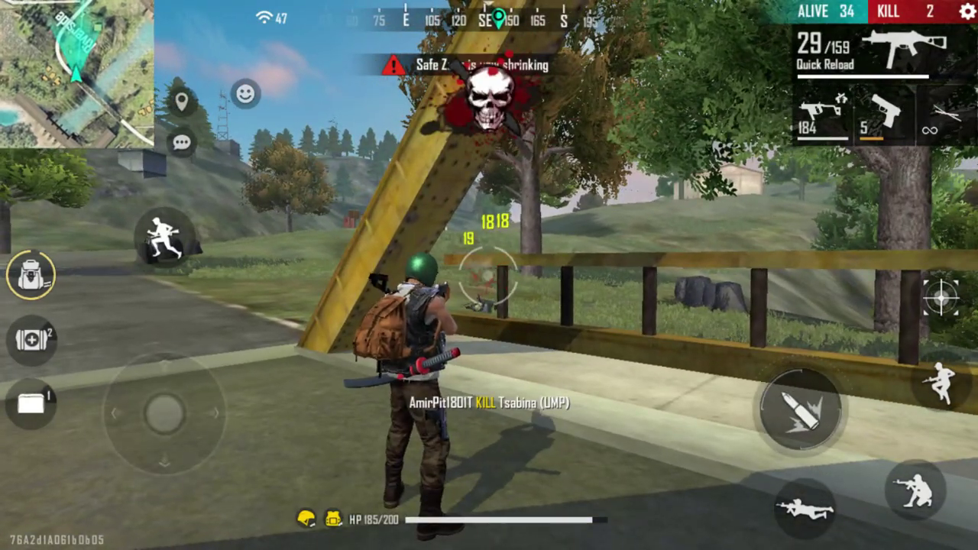
- Run west along the yellow girder of the bridge, steering sideways to stay on course
{"action": "left_click_drag", "start_coordinate": [164, 413], "coordinate": [162, 369]}
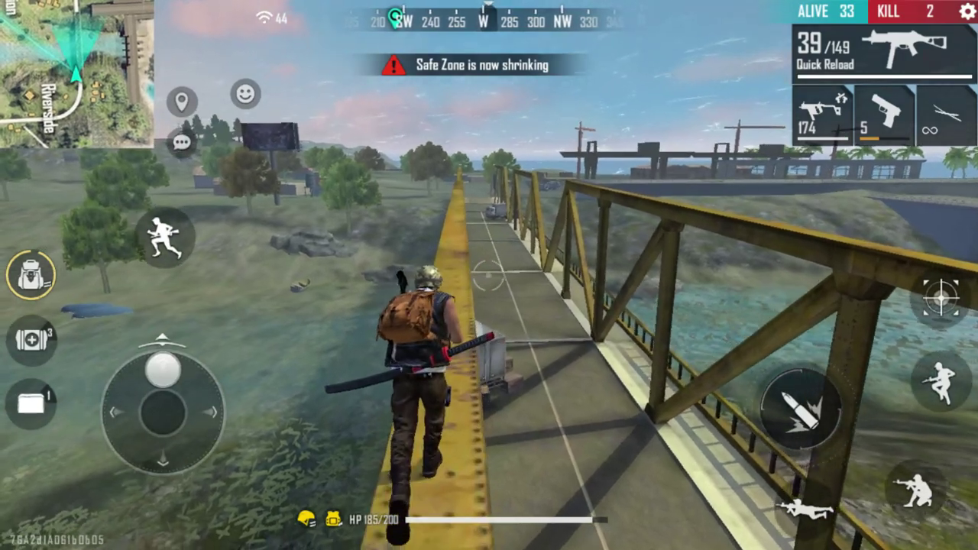
{"action": "left_click_drag", "start_coordinate": [163, 371], "coordinate": [163, 370]}
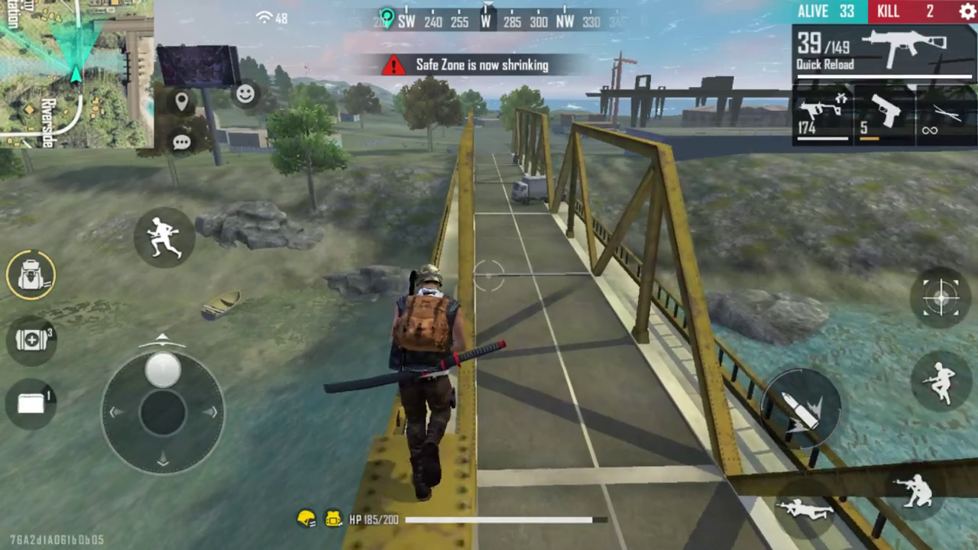
{"action": "key", "text": "w"}
{"action": "key", "text": "a"}
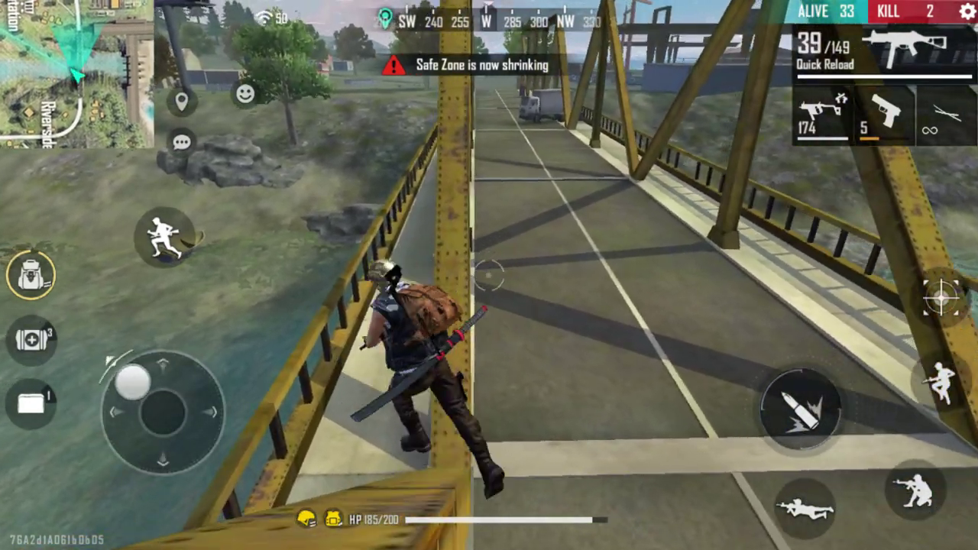
{"action": "key", "text": "d"}
{"action": "left_click_drag", "start_coordinate": [194, 382], "coordinate": [162, 370]}
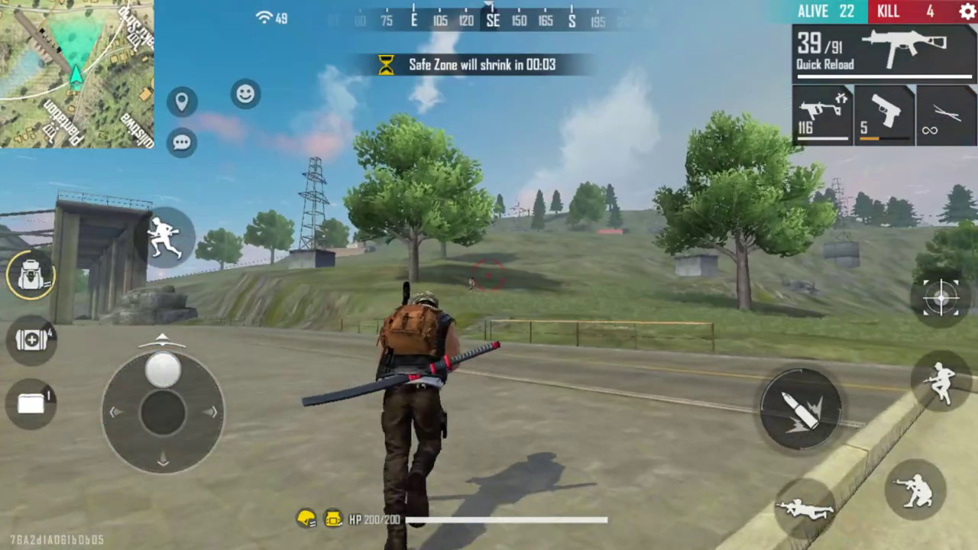
- Aim through the scope at the enemy on the grassy hillside, shoot them with the UMP and leave the scope
{"action": "left_click", "coordinate": [939, 296]}
{"action": "left_click", "coordinate": [800, 407]}
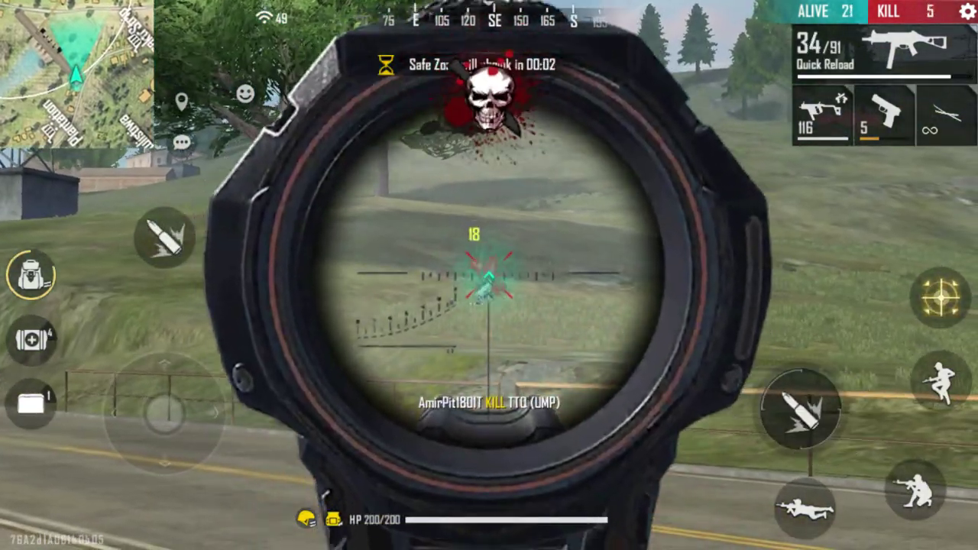
{"action": "left_click", "coordinate": [939, 296]}
- Sprint to the roadside railing, jump over it and run onto the grassy slope toward the tree
{"action": "left_click_drag", "start_coordinate": [163, 370], "coordinate": [161, 375]}
{"action": "left_click", "coordinate": [168, 230]}
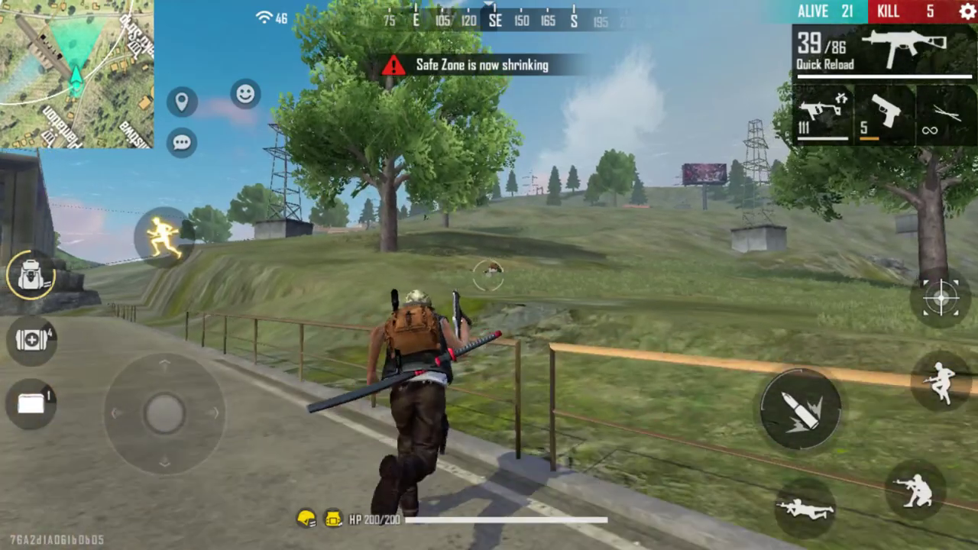
{"action": "left_click", "coordinate": [941, 381]}
{"action": "left_click_drag", "start_coordinate": [163, 413], "coordinate": [163, 238]}
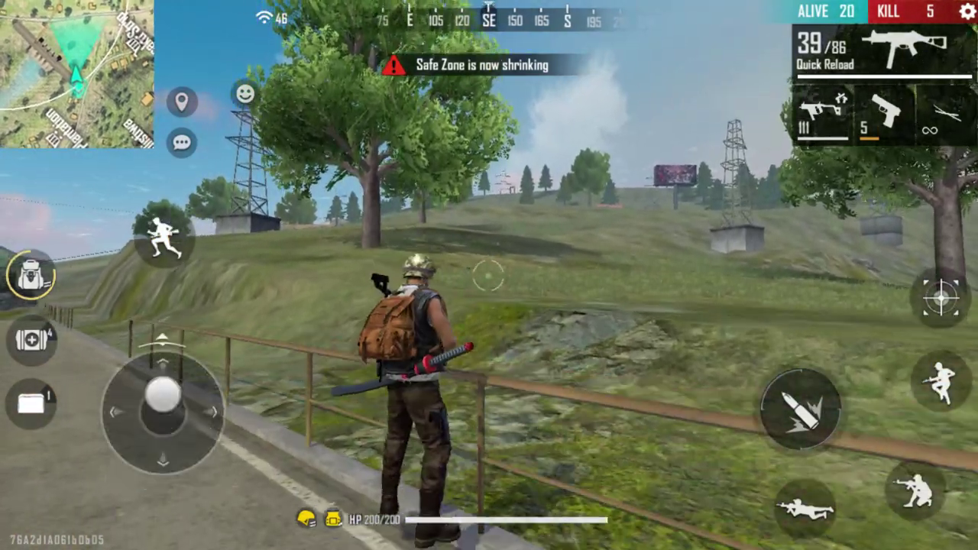
{"action": "left_click_drag", "start_coordinate": [611, 275], "coordinate": [764, 275]}
{"action": "left_click", "coordinate": [941, 382]}
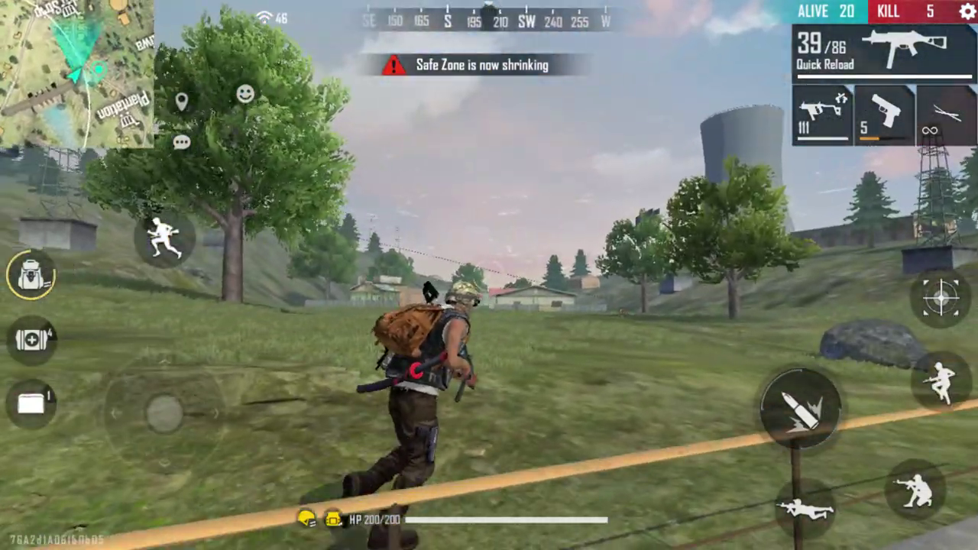
{"action": "left_click_drag", "start_coordinate": [163, 412], "coordinate": [164, 238]}
{"action": "left_click_drag", "start_coordinate": [687, 275], "coordinate": [405, 275]}
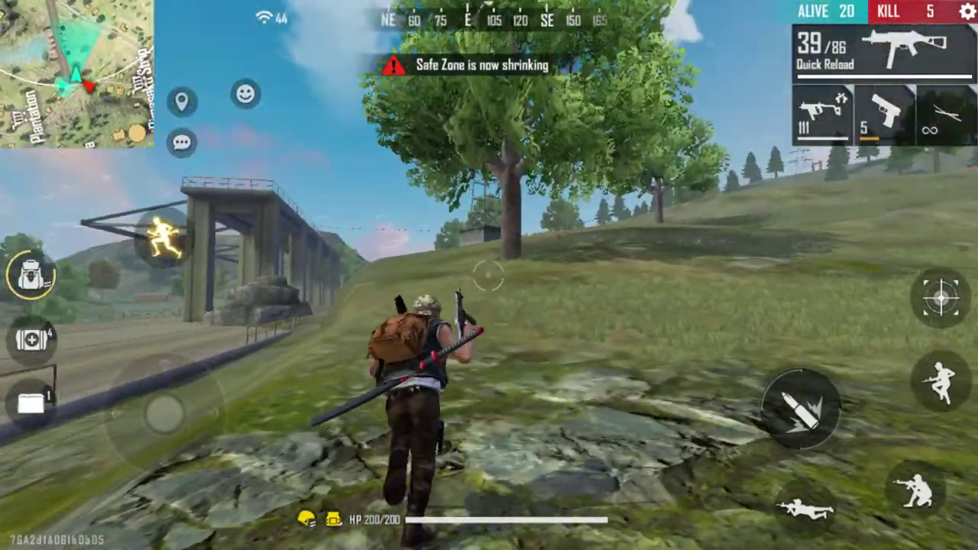
- Turn around toward the attacker across the field while strafing, aim through the scope and fire the UMP
{"action": "left_click_drag", "start_coordinate": [611, 275], "coordinate": [688, 275]}
{"action": "left_click_drag", "start_coordinate": [163, 412], "coordinate": [120, 412]}
{"action": "left_click_drag", "start_coordinate": [687, 275], "coordinate": [840, 275]}
{"action": "left_click", "coordinate": [940, 298]}
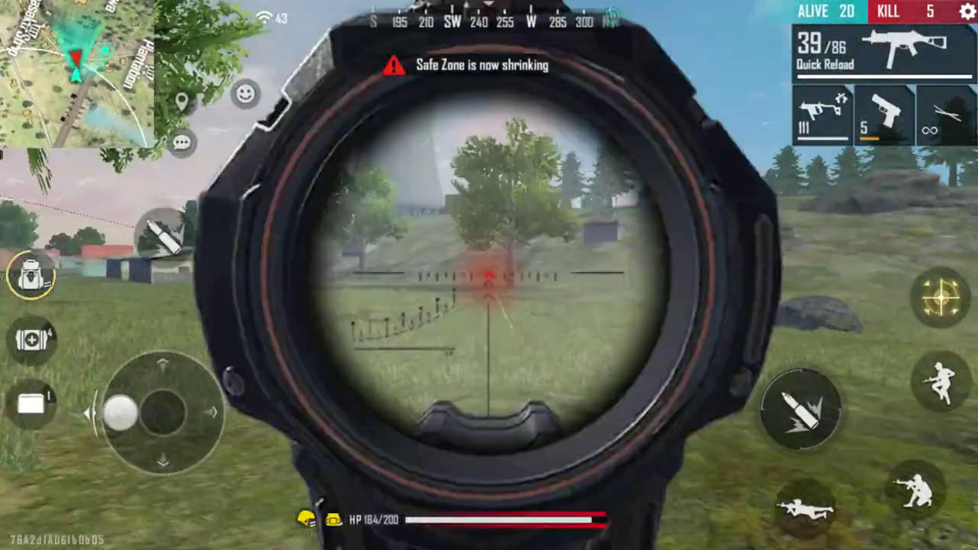
{"action": "left_click", "coordinate": [800, 408]}
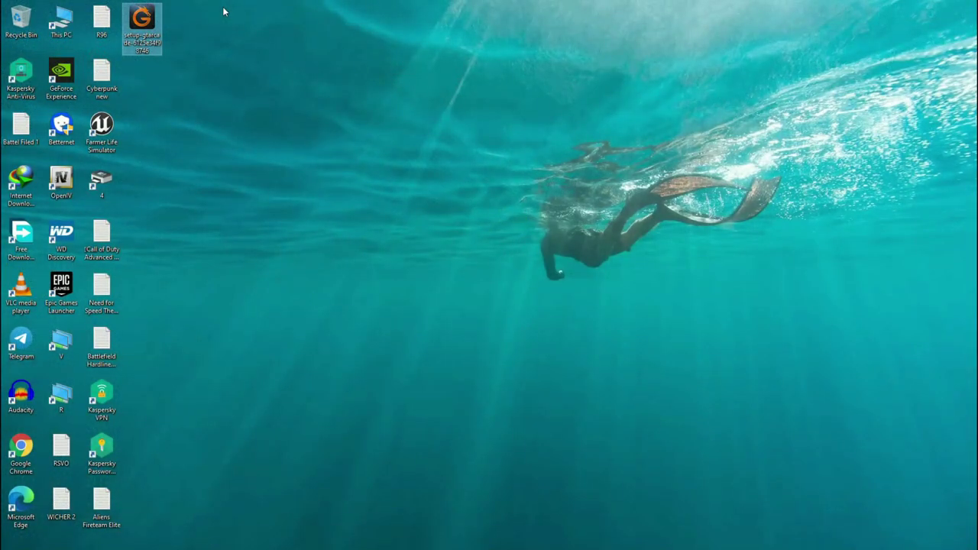
- Run the GTarcade setup file from the desktop and sign up for the GTarcade desktop app with a Google account
{"action": "double_click", "coordinate": [156, 25]}
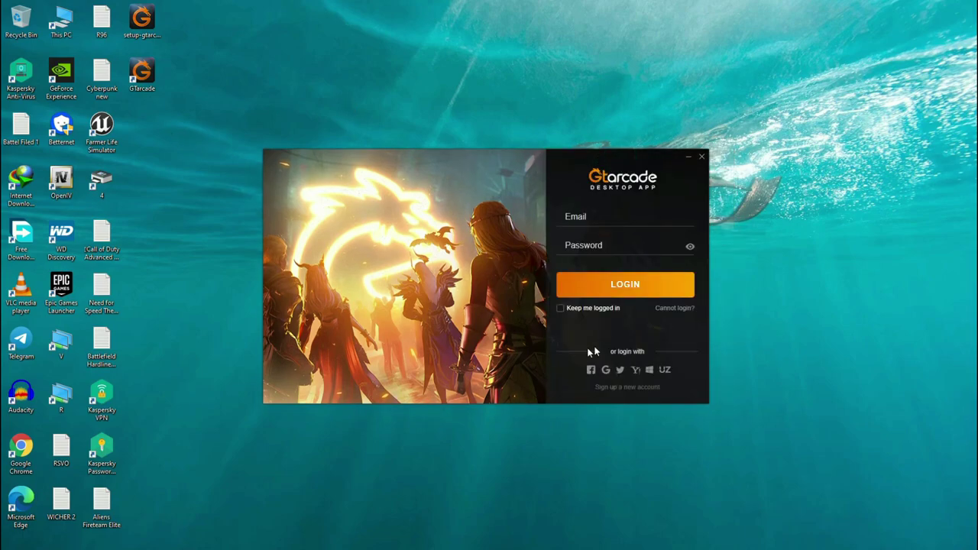
{"action": "left_click", "coordinate": [619, 390]}
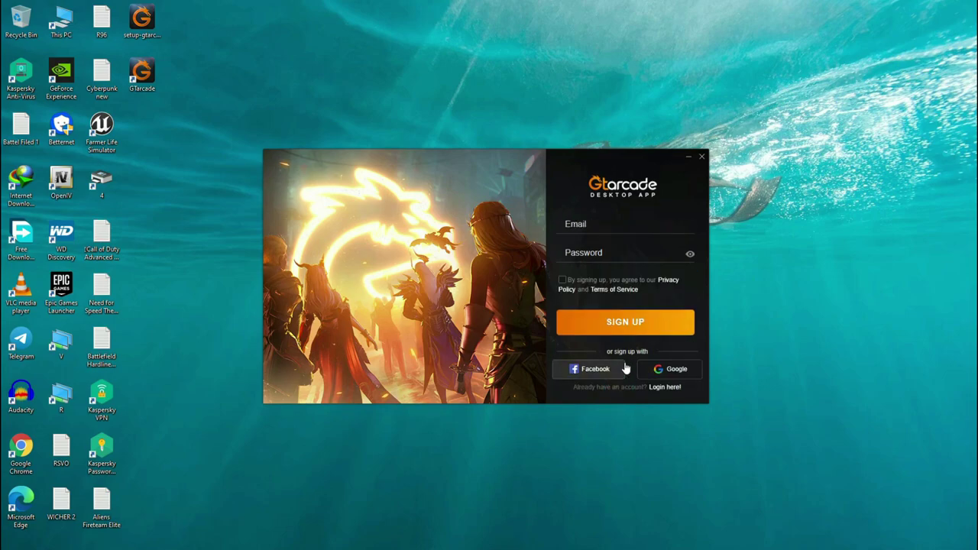
{"action": "left_click", "coordinate": [679, 370]}
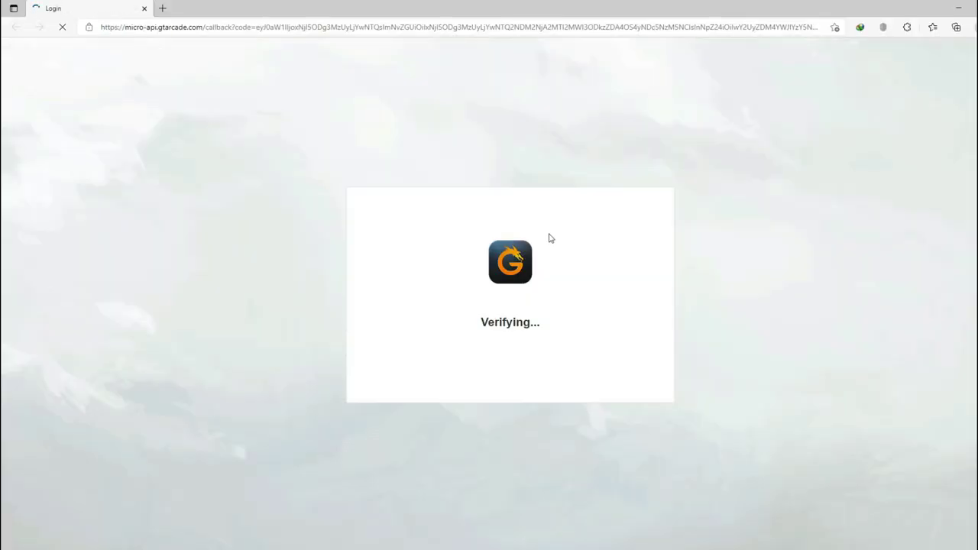
{"action": "left_click", "coordinate": [505, 341]}
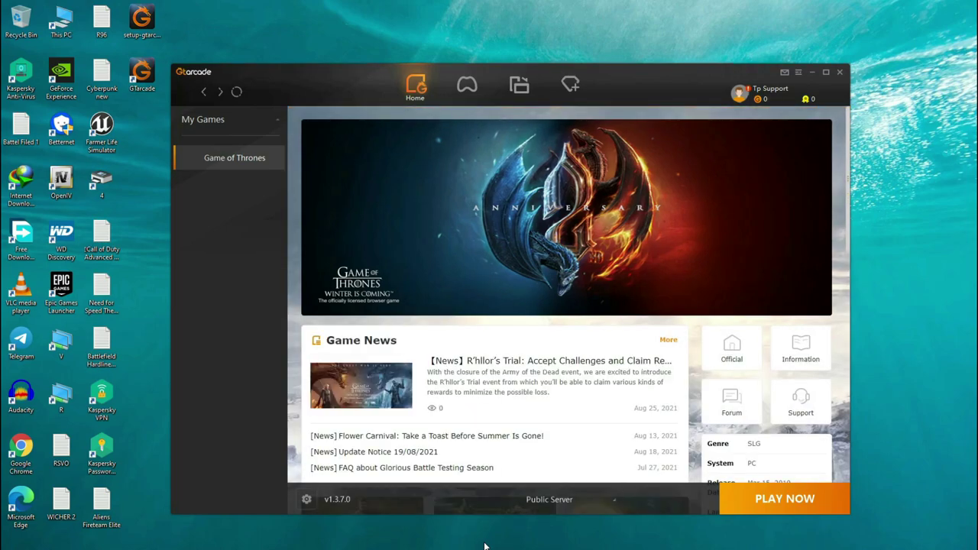
- Install GTarcade Emulator in E:\GTarcade Apps\GTarcade Emulator\ and reposition its window on the desktop
{"action": "left_click", "coordinate": [515, 95]}
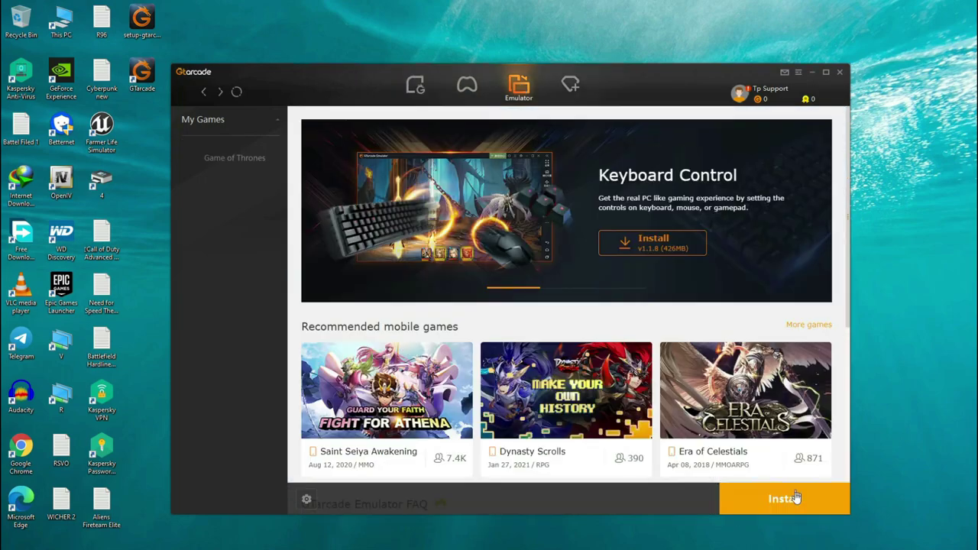
{"action": "left_click", "coordinate": [793, 499]}
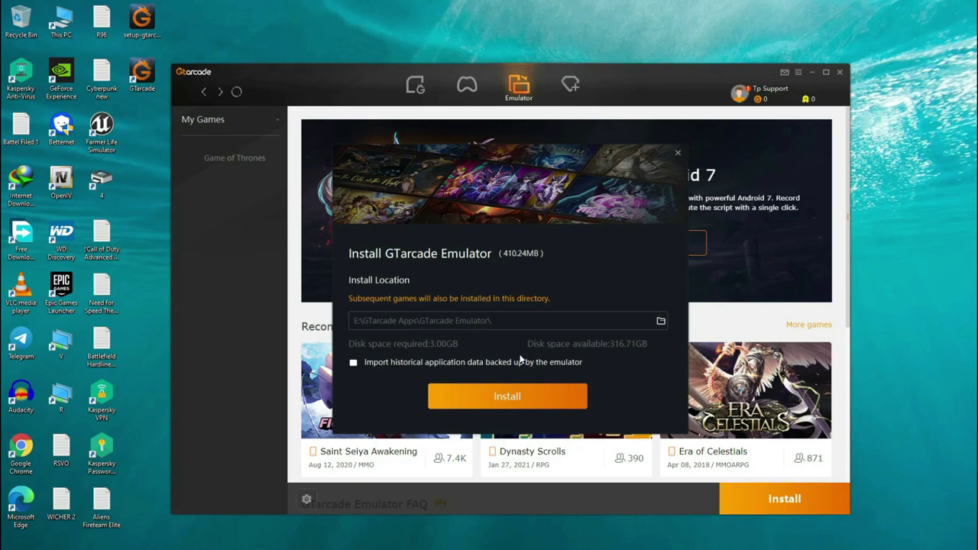
{"action": "left_click", "coordinate": [497, 395]}
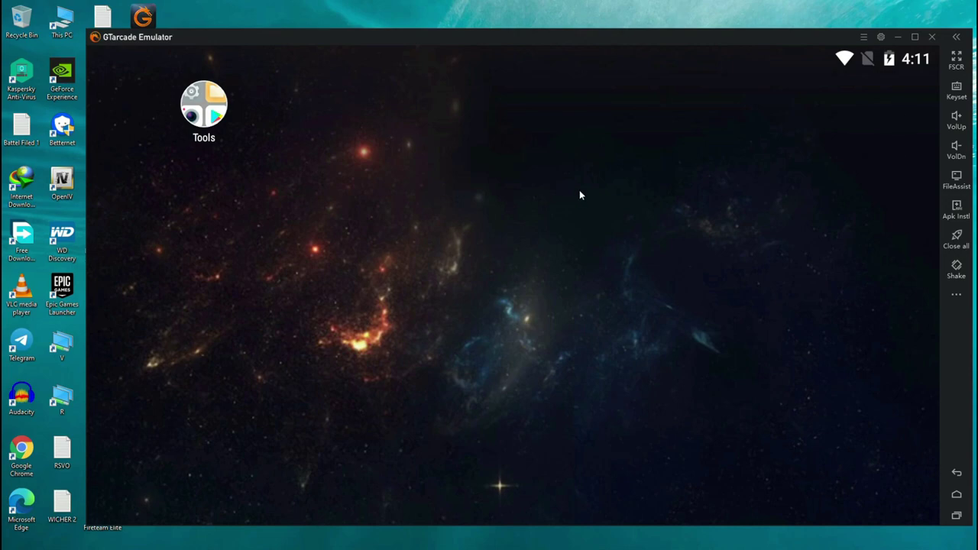
{"action": "mouse_move", "coordinate": [502, 45]}
{"action": "left_mouse_down"}
{"action": "mouse_move", "coordinate": [481, 70]}
{"action": "mouse_move", "coordinate": [496, 55]}
{"action": "left_mouse_up"}
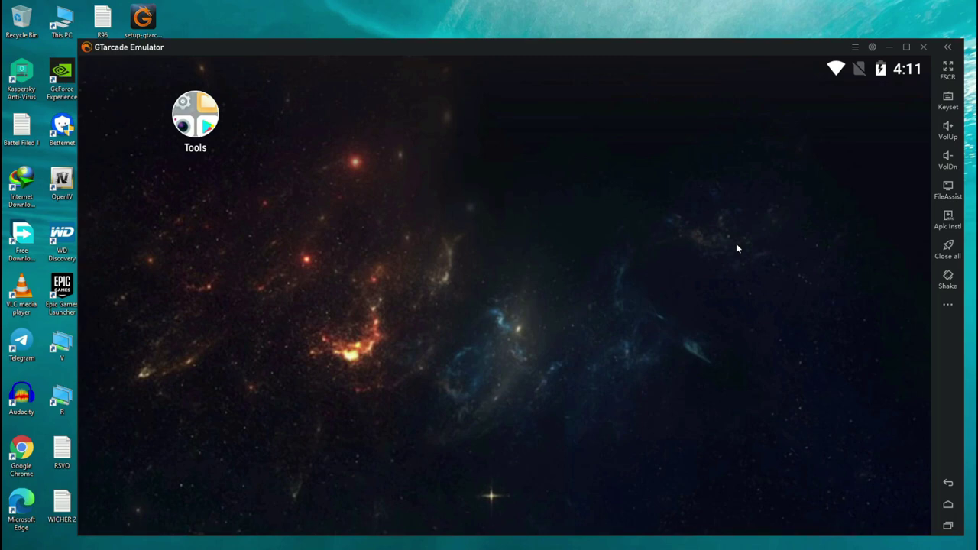
- View the emulator's APK install file chooser, dismiss it and close the GTarcade launcher window
{"action": "left_click", "coordinate": [948, 222]}
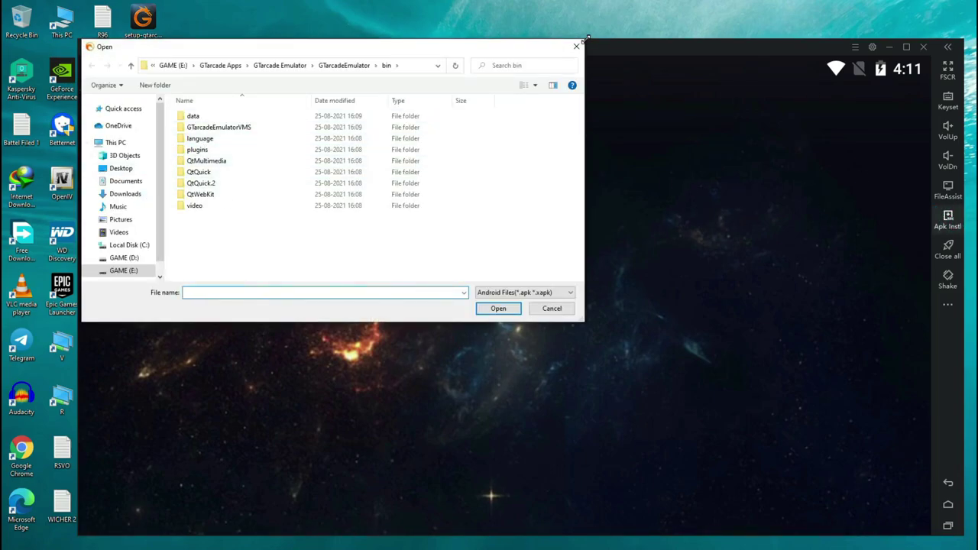
{"action": "left_click", "coordinate": [577, 47]}
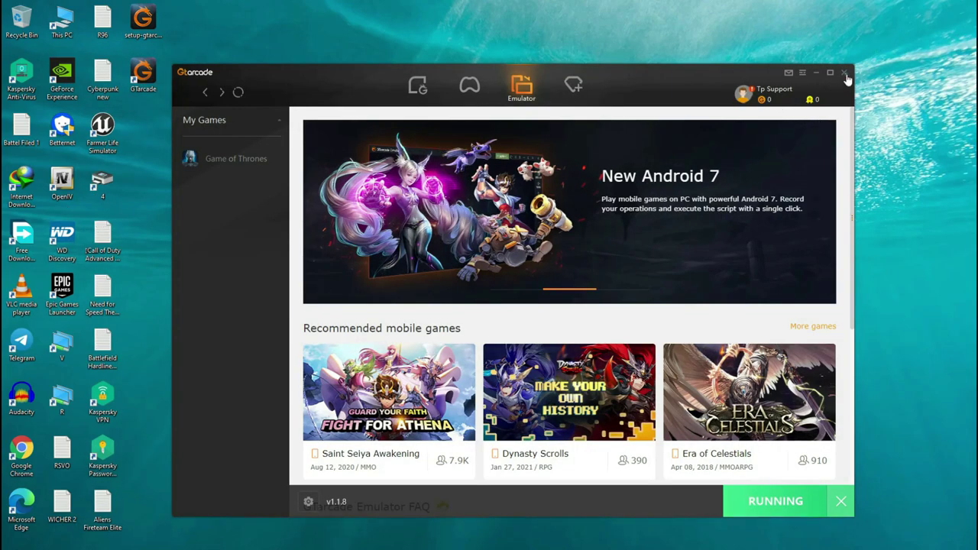
{"action": "left_click", "coordinate": [844, 74]}
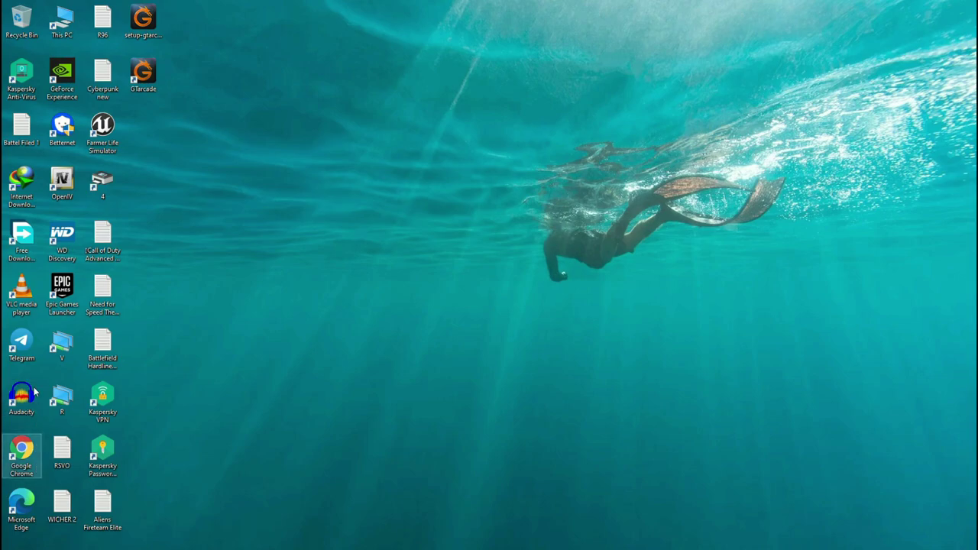
- Switch to File Explorer and browse the Pictures folder and its Saved Pictures subfolder
{"action": "double_click", "coordinate": [62, 21]}
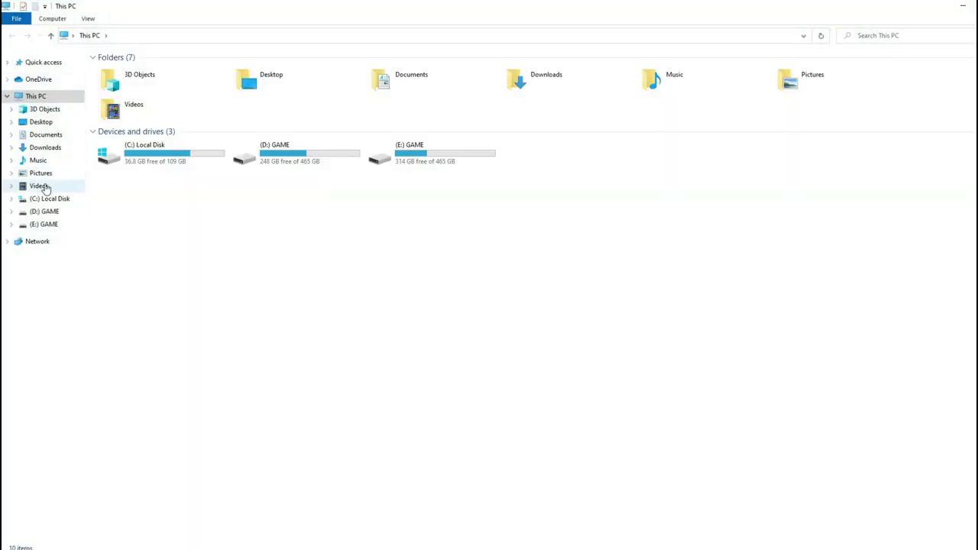
{"action": "left_click", "coordinate": [40, 175]}
{"action": "left_click", "coordinate": [231, 102]}
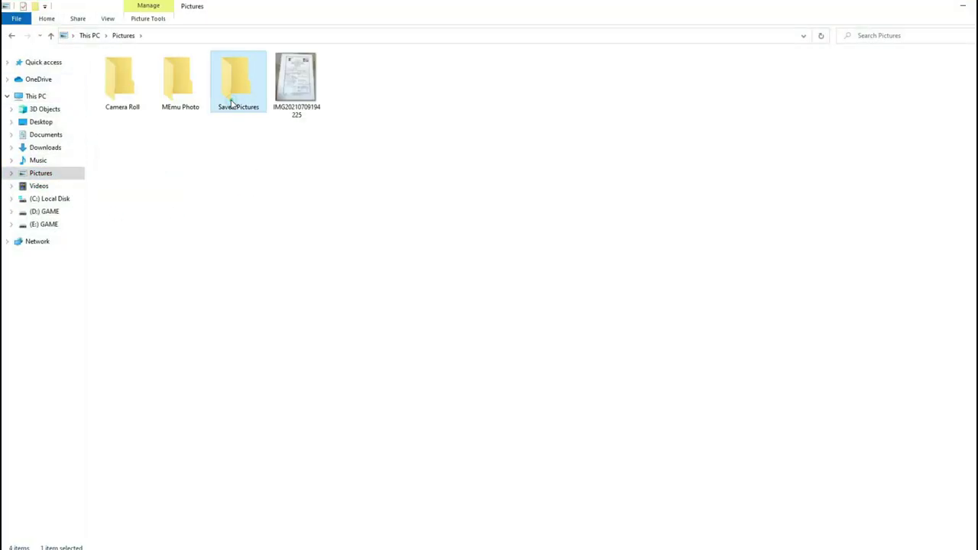
{"action": "double_click", "coordinate": [231, 102]}
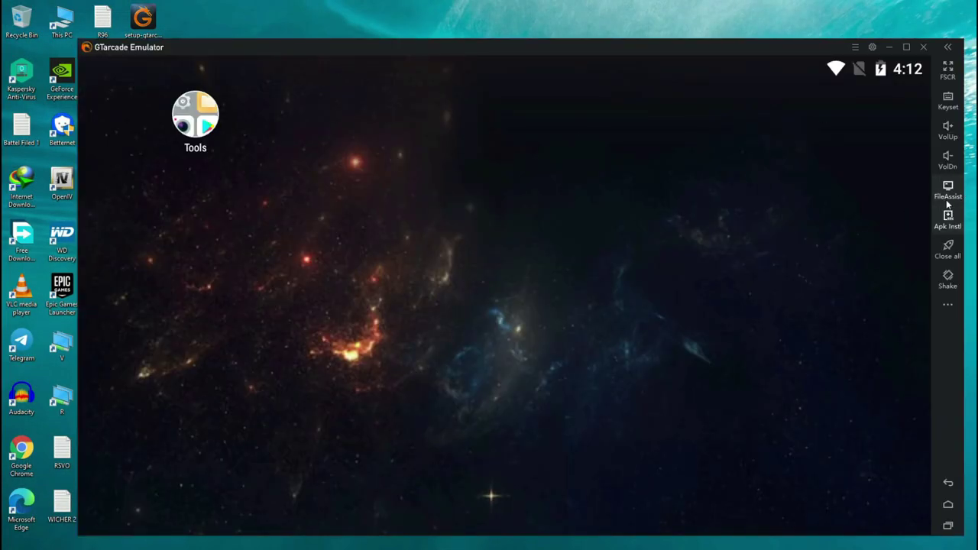
- View the PC and Android shared folder options in the emulator's File Assistant and close it
{"action": "left_click", "coordinate": [948, 191]}
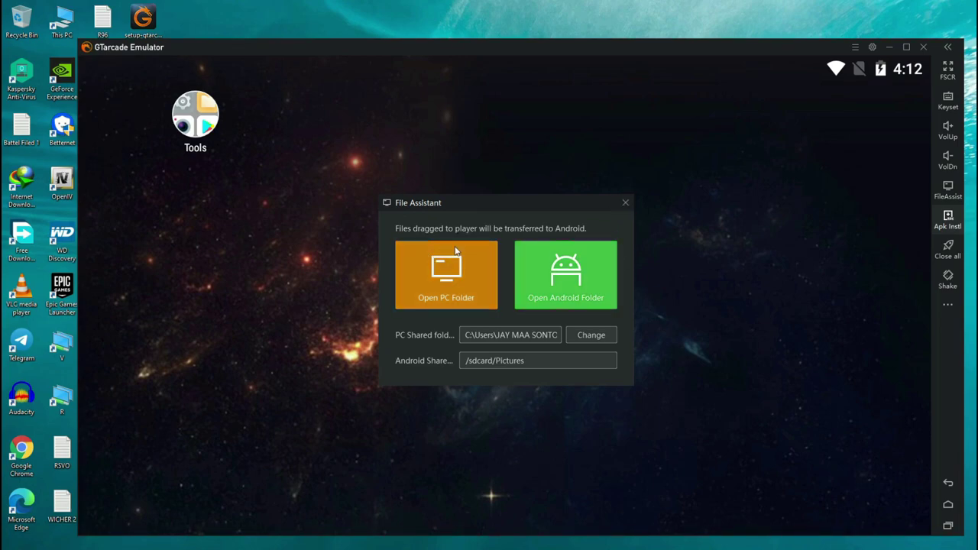
{"action": "left_click", "coordinate": [624, 204]}
- Look at the emulator's storage in the Amaze file manager from the Tools folder, and return to the home screen
{"action": "left_click", "coordinate": [205, 115]}
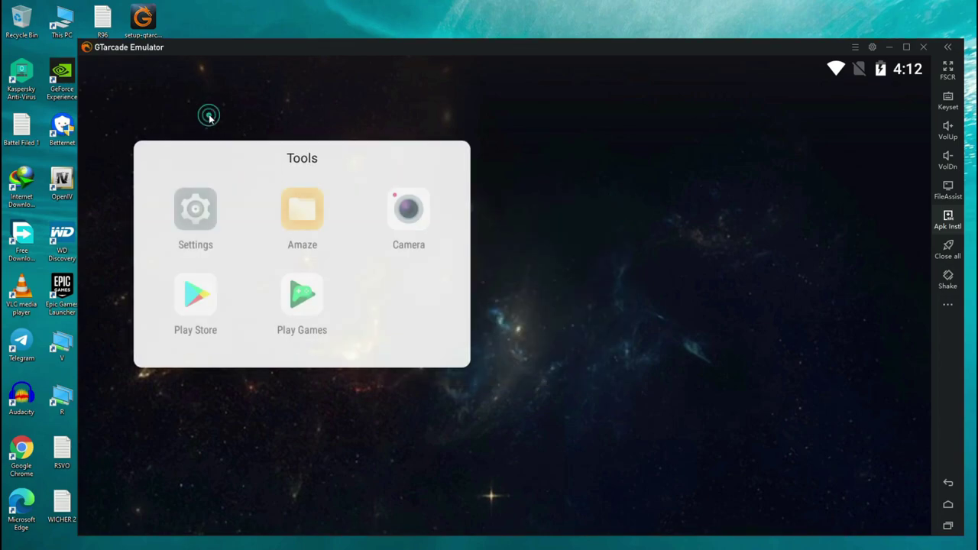
{"action": "left_click", "coordinate": [305, 214]}
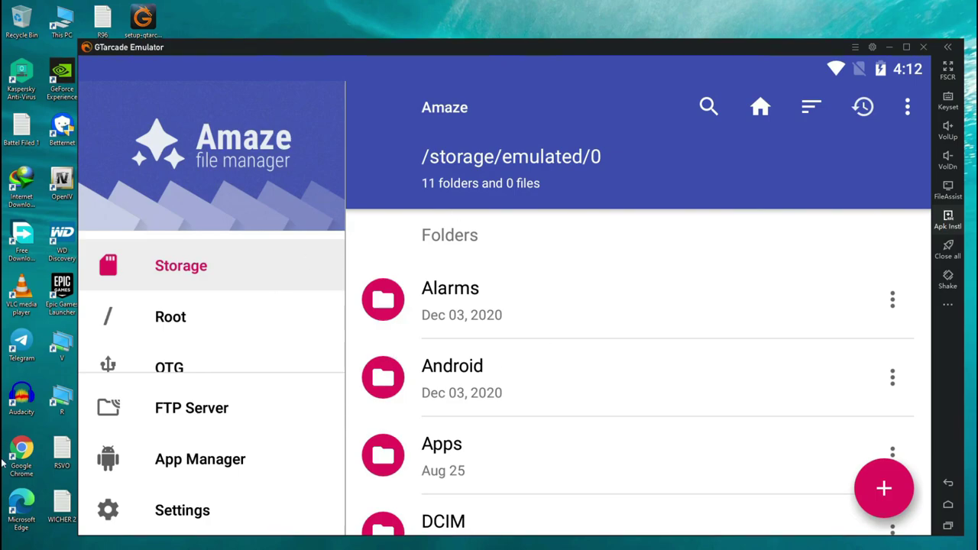
{"action": "left_click", "coordinate": [947, 482]}
{"action": "left_click", "coordinate": [947, 481]}
{"action": "left_click", "coordinate": [943, 525]}
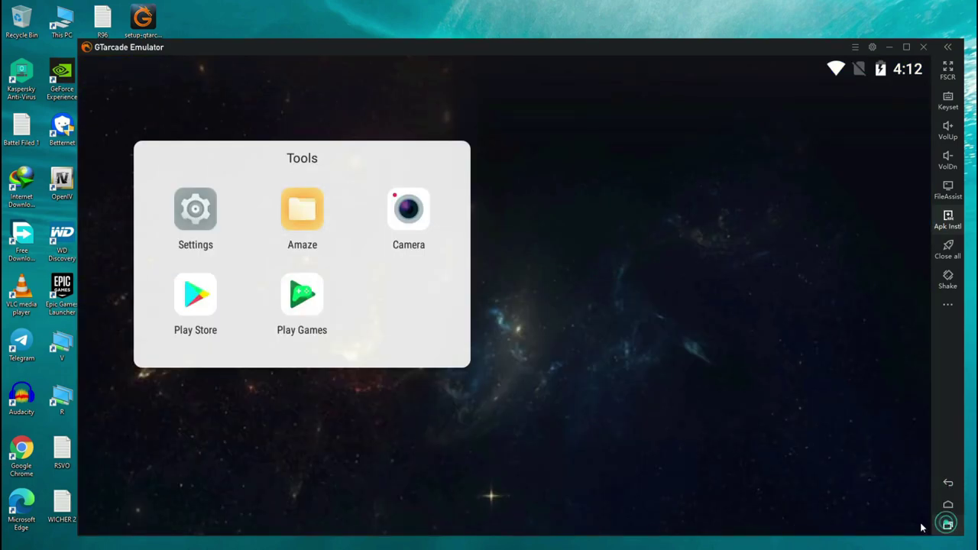
{"action": "left_click", "coordinate": [575, 374]}
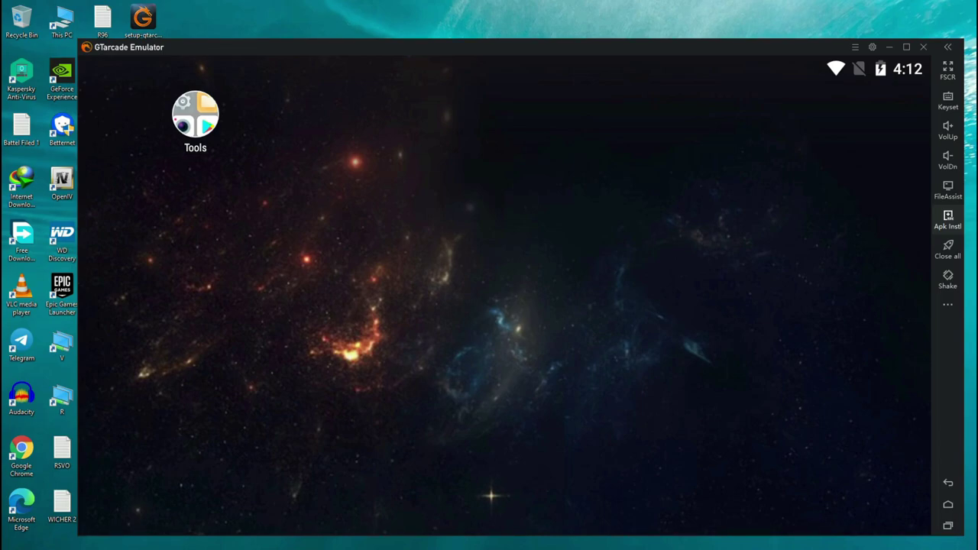
- Open the Play Store from the Tools folder and sign in to Google Play
{"action": "left_click", "coordinate": [195, 118]}
{"action": "left_click", "coordinate": [204, 294]}
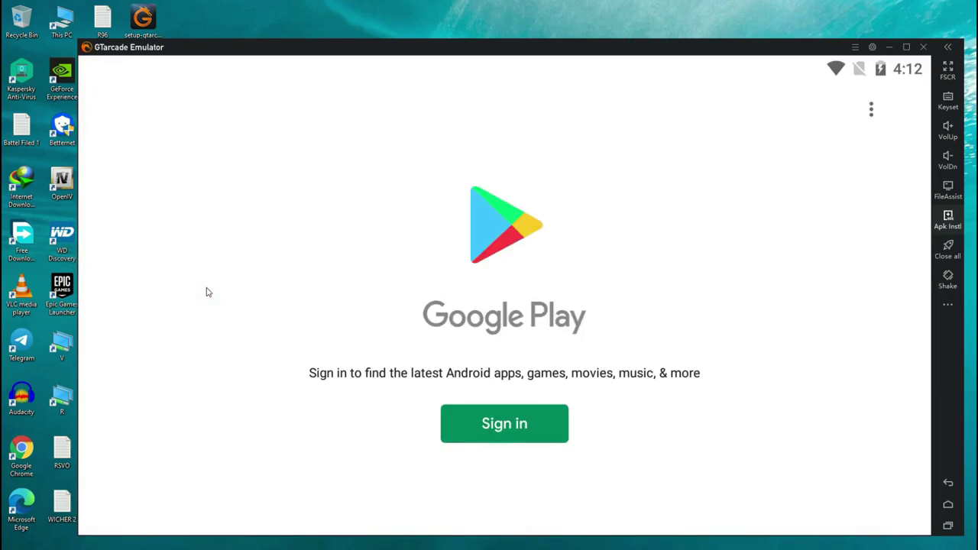
{"action": "left_click", "coordinate": [553, 435]}
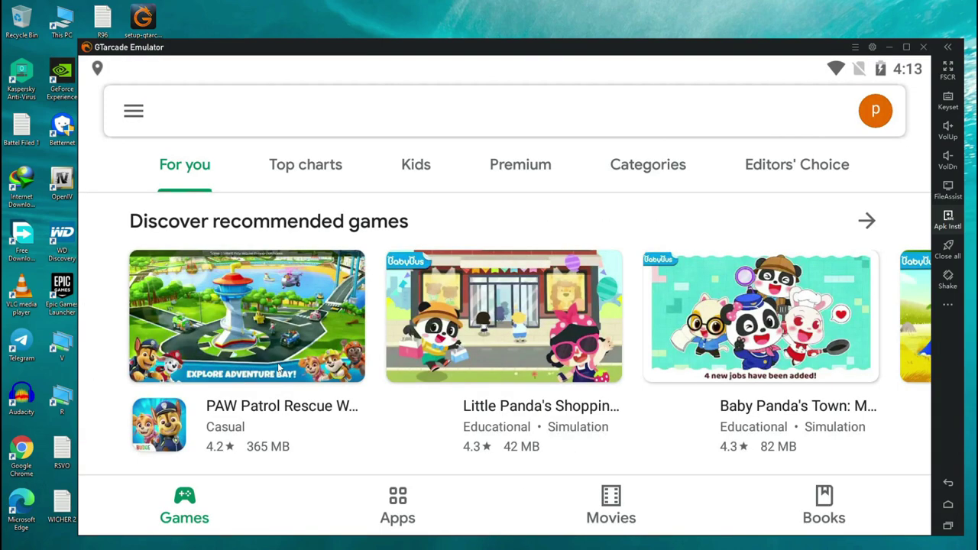
- Search the Play Store for free fire, install Garena Free Fire, and close the store from the recent apps
{"action": "left_click", "coordinate": [244, 107]}
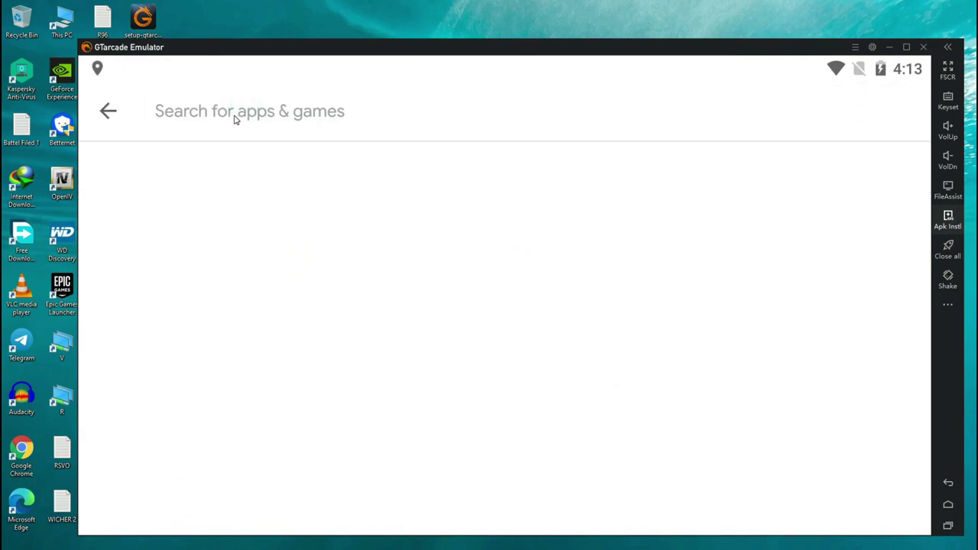
{"action": "type", "text": "free"}
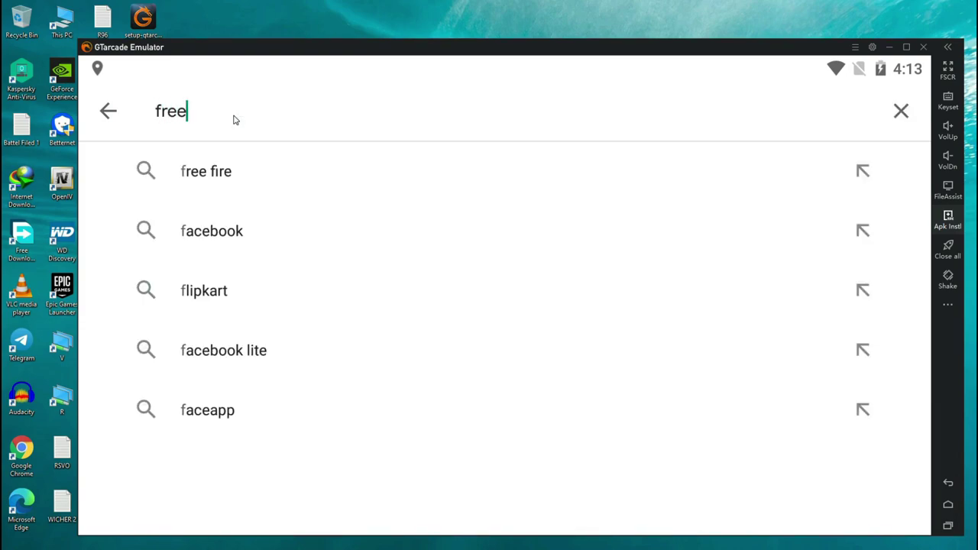
{"action": "left_click", "coordinate": [271, 172]}
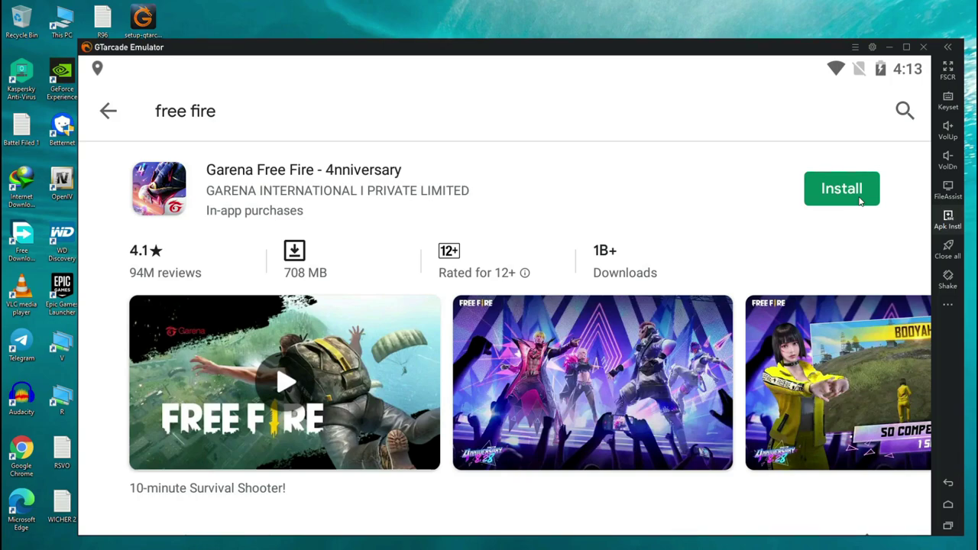
{"action": "left_click", "coordinate": [860, 200]}
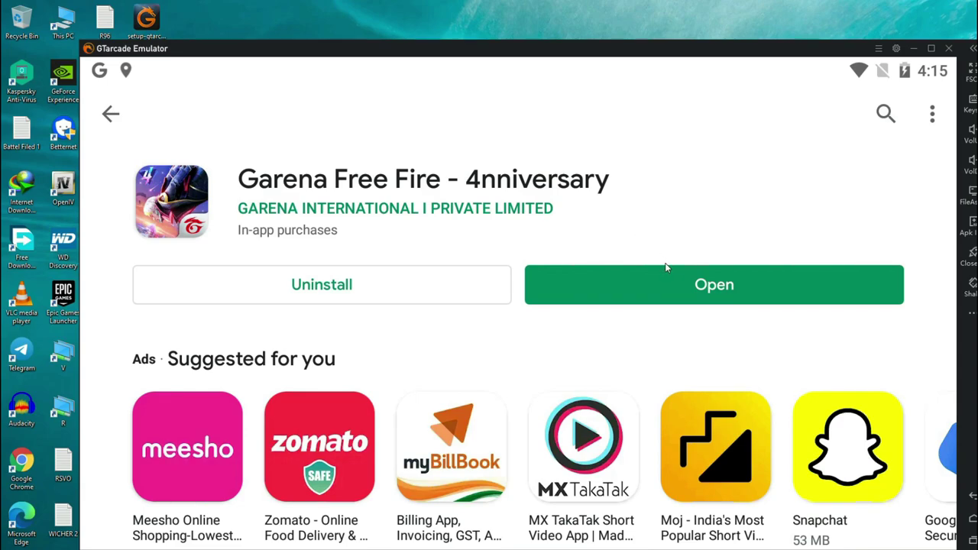
{"action": "left_click", "coordinate": [971, 540]}
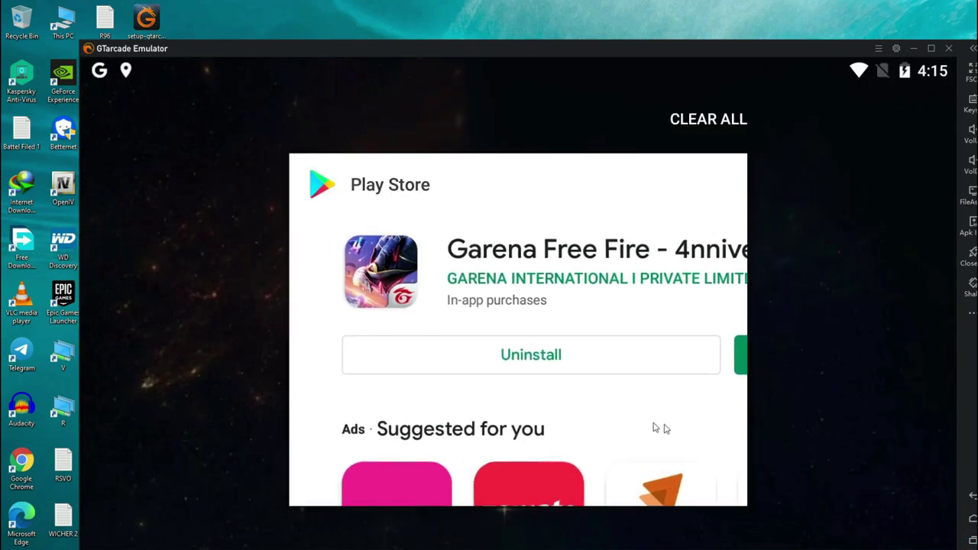
{"action": "left_click_drag", "start_coordinate": [634, 413], "coordinate": [61, 304]}
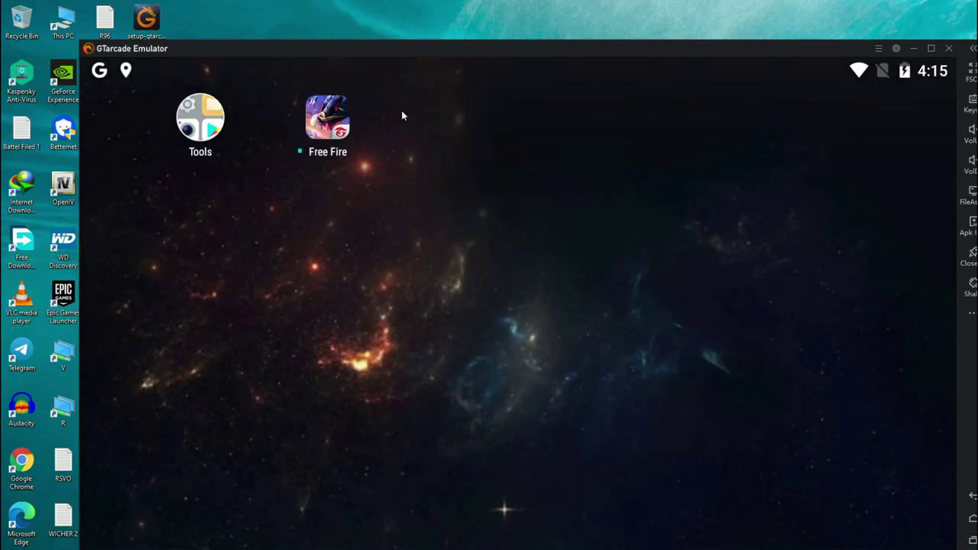
- Open the emulator's system settings and try the Low (1 Core CPU, 2048 MB Memory) performance preset
{"action": "left_click", "coordinate": [895, 48]}
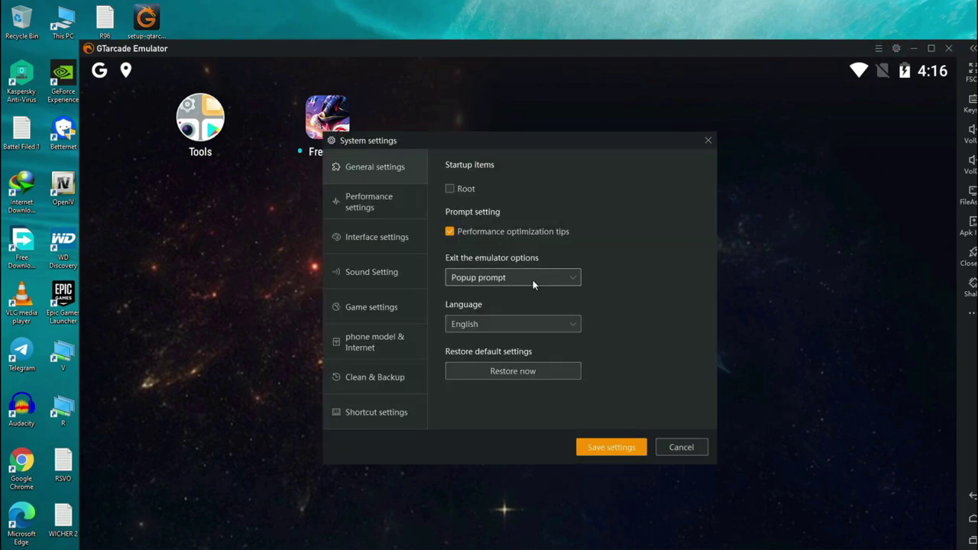
{"action": "left_click", "coordinate": [451, 188]}
{"action": "left_click", "coordinate": [391, 206]}
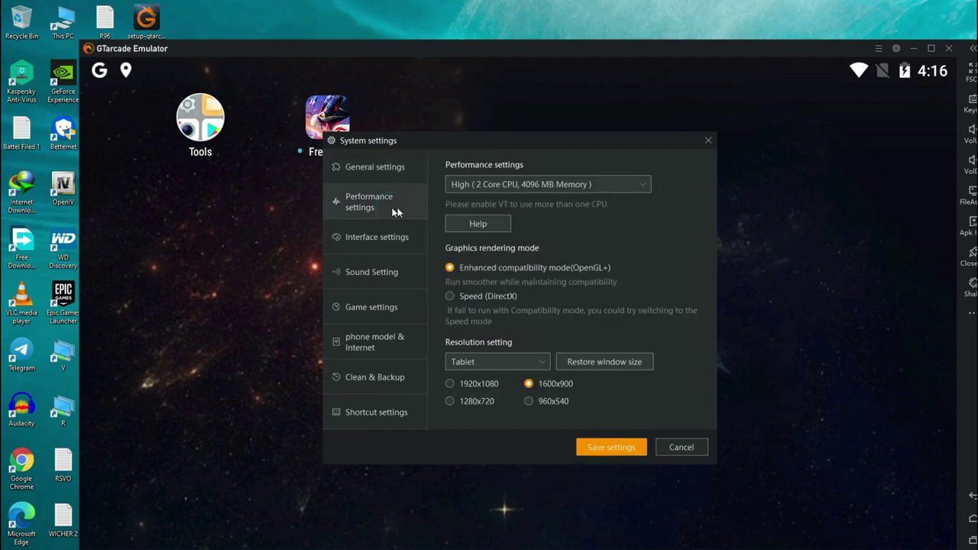
{"action": "left_click", "coordinate": [571, 188]}
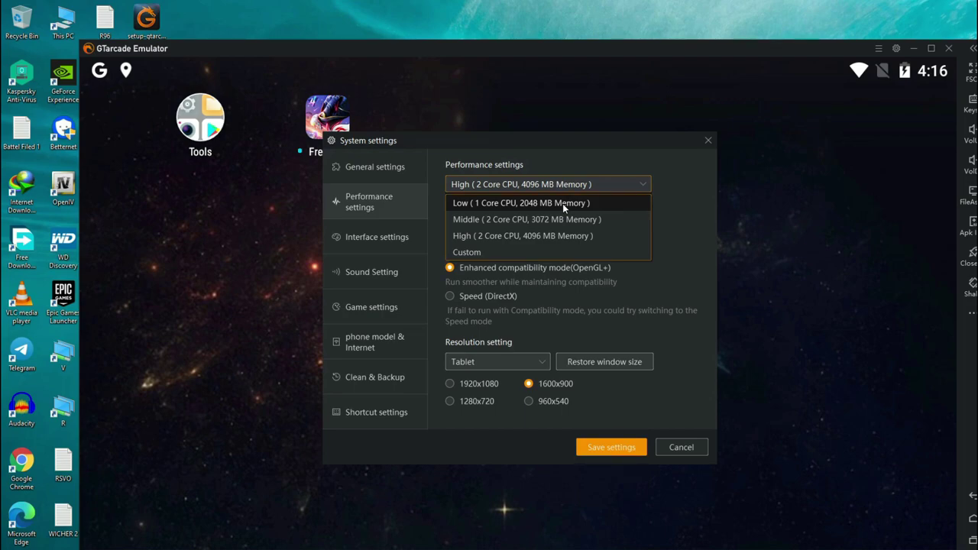
{"action": "left_click", "coordinate": [562, 203]}
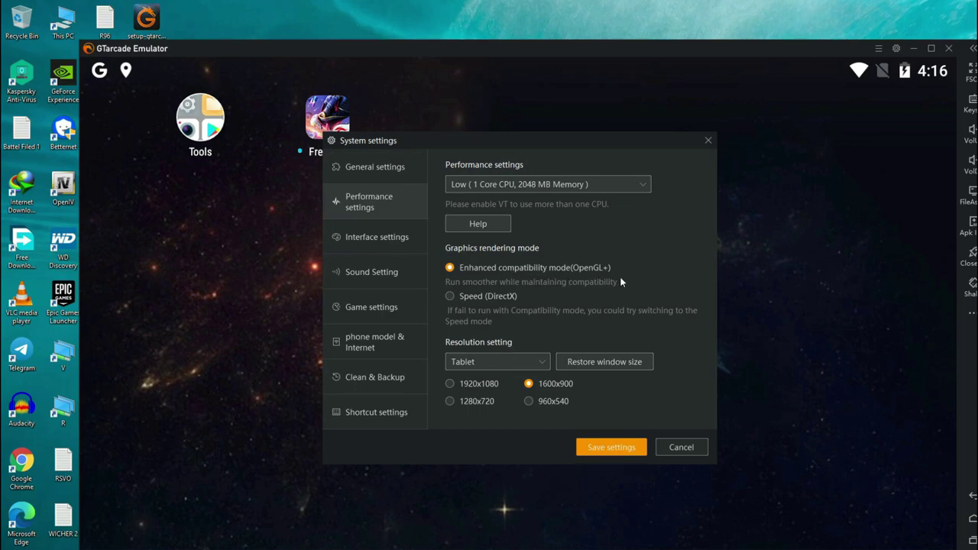
- View the emulator's sound, game, and phone model and Internet settings, and leave the system settings without saving
{"action": "left_click", "coordinate": [368, 271]}
{"action": "left_click", "coordinate": [365, 307]}
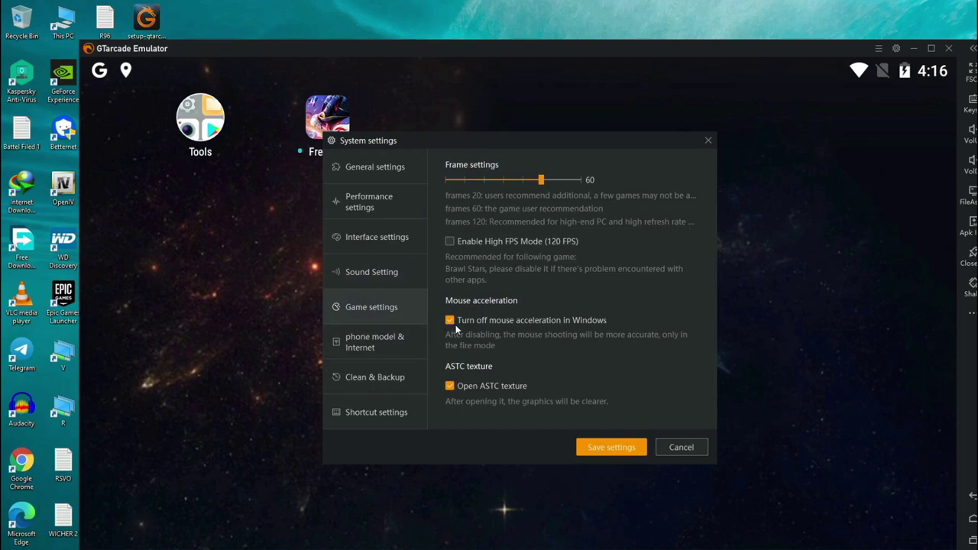
{"action": "left_click", "coordinate": [382, 359]}
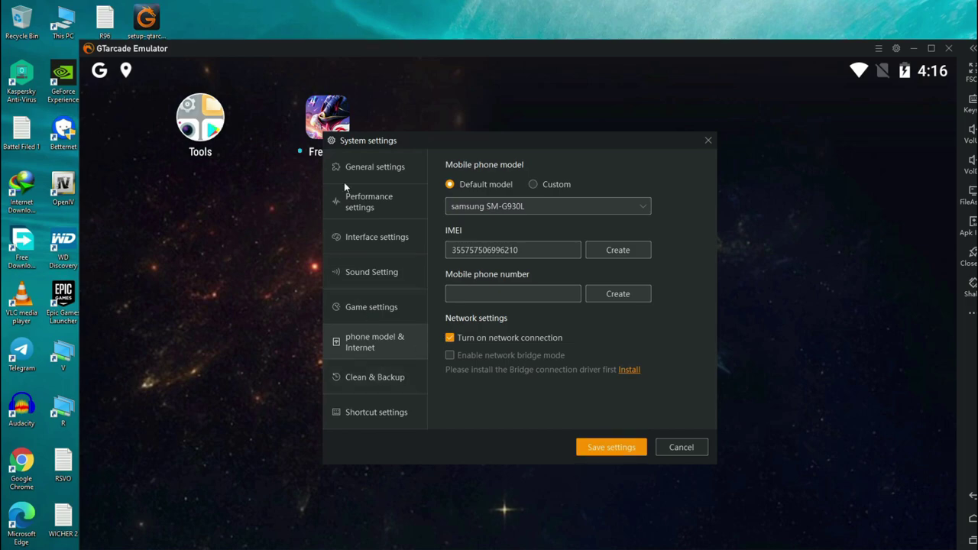
{"action": "left_click", "coordinate": [682, 447]}
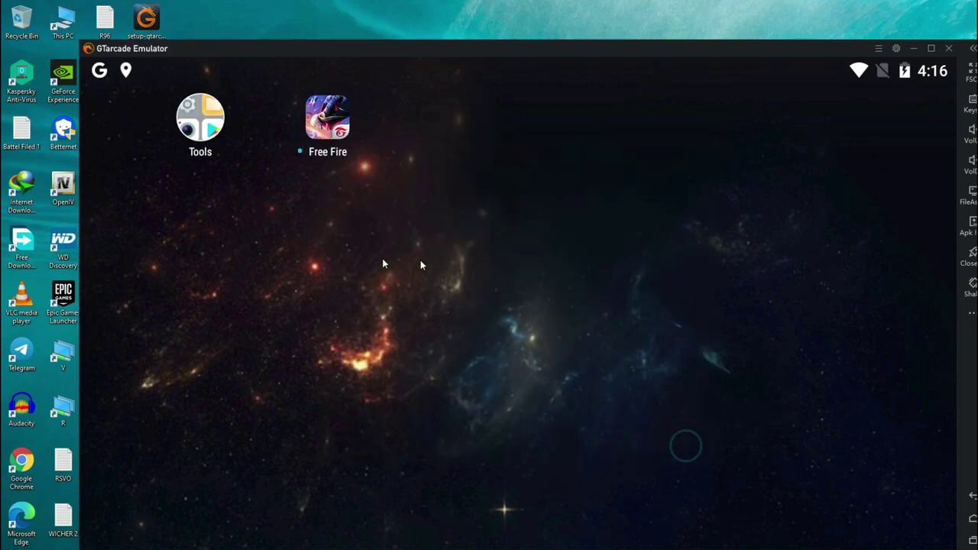
- Launch Free Fire and dismiss the key mapping instruction with Do not prompt again enabled
{"action": "left_click", "coordinate": [325, 131]}
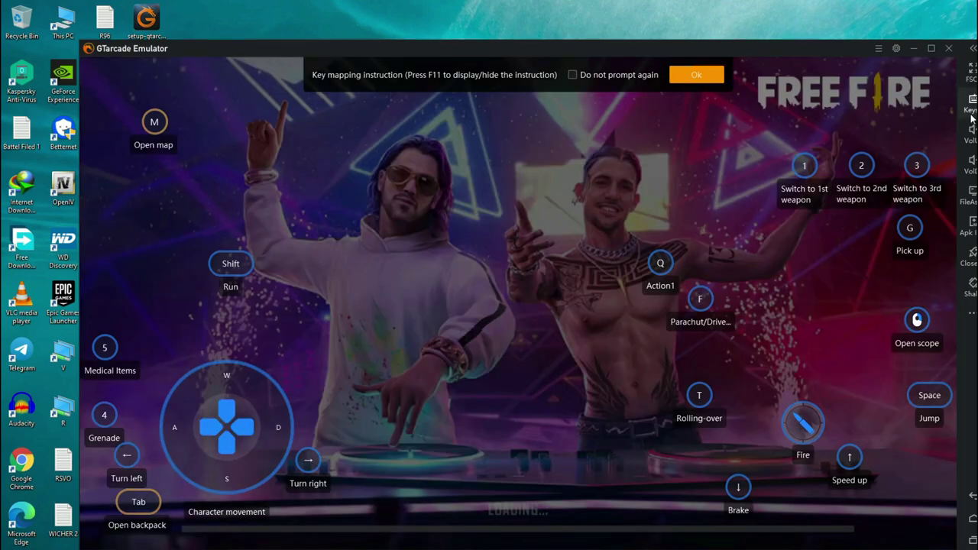
{"action": "left_click", "coordinate": [971, 113]}
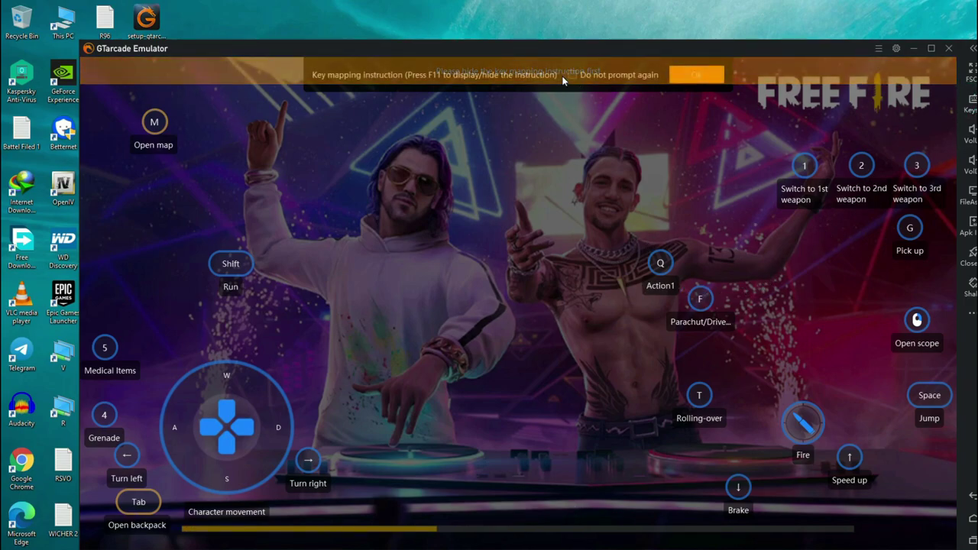
{"action": "left_click", "coordinate": [572, 75]}
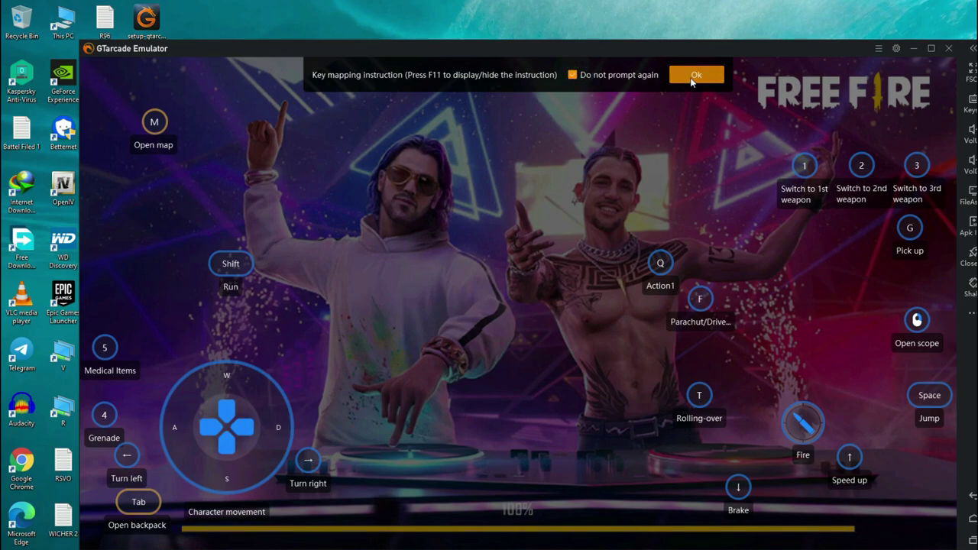
{"action": "left_click", "coordinate": [693, 74]}
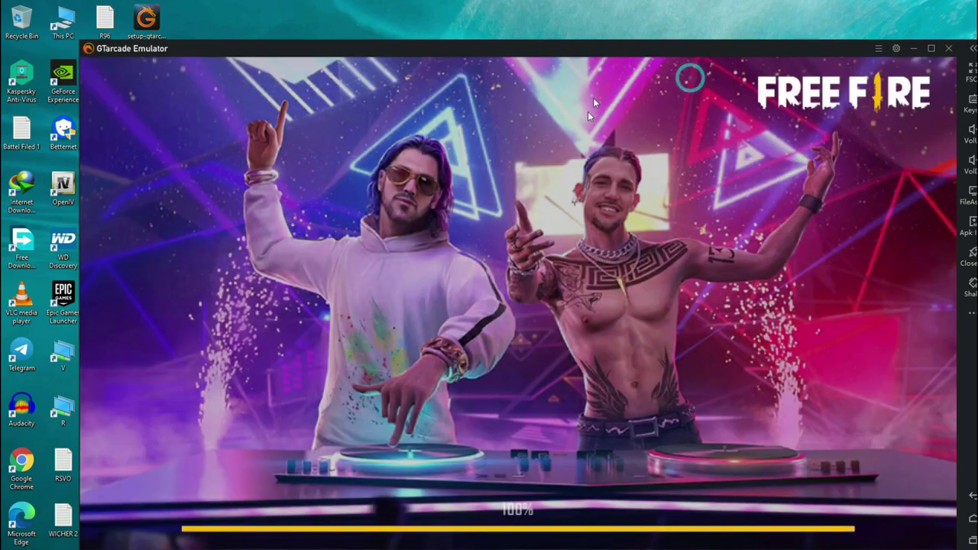
- Place the shooting mode control near the middle of Free Fire's key mapping with Ctrl as its key, and save the mapping
{"action": "left_click", "coordinate": [972, 111]}
{"action": "left_click_drag", "start_coordinate": [593, 334], "coordinate": [495, 276]}
{"action": "key", "text": "ctrl"}
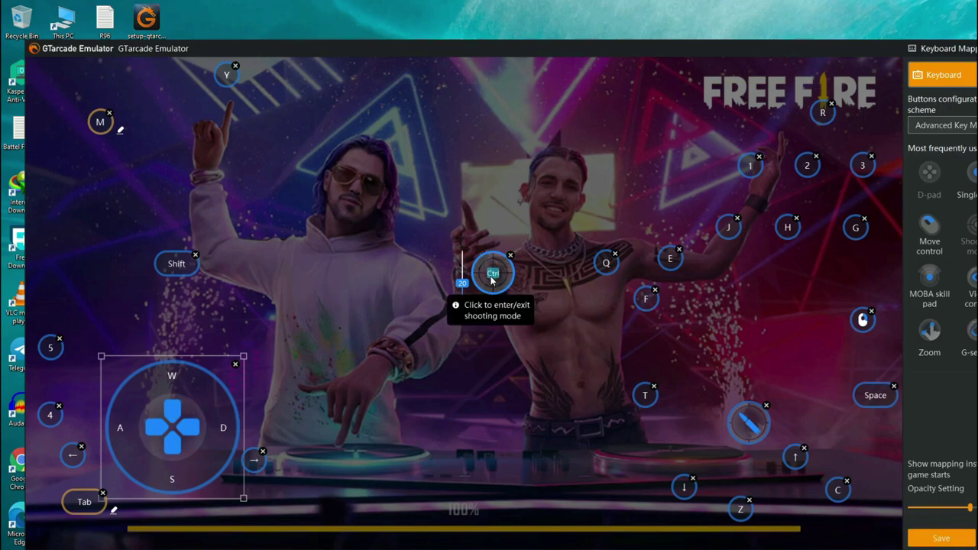
{"action": "left_click", "coordinate": [918, 542]}
{"action": "left_click", "coordinate": [919, 539]}
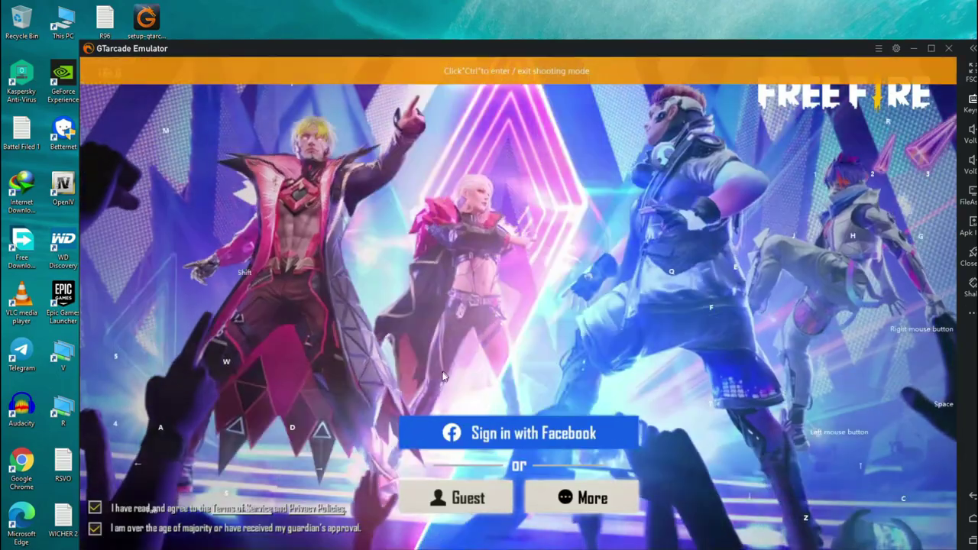
- Sign in to Free Fire as a guest, generate a random player nickname, and enter the game lobby
{"action": "left_click", "coordinate": [482, 494]}
{"action": "left_click", "coordinate": [485, 491]}
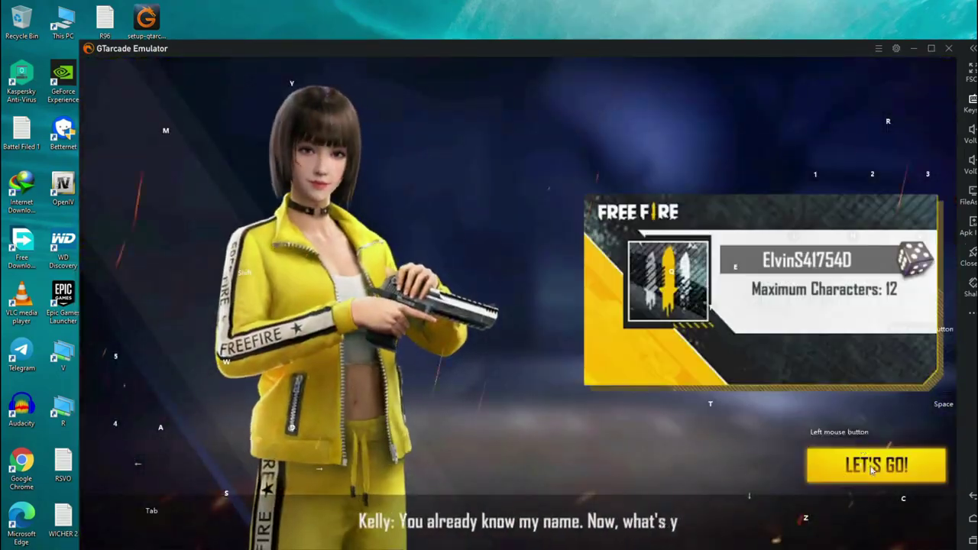
{"action": "left_click", "coordinate": [914, 262]}
{"action": "left_click", "coordinate": [871, 466]}
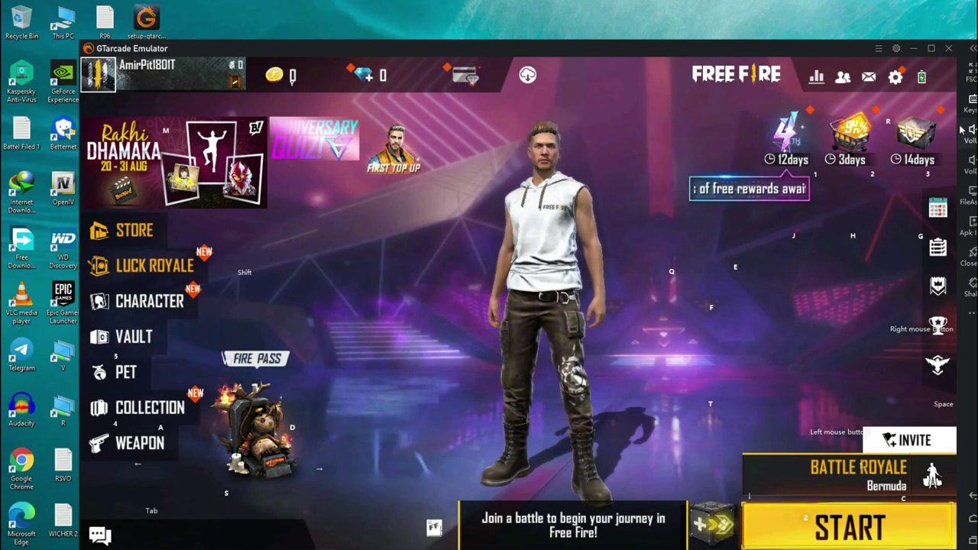
- Set Free Fire's display graphics to Smooth, look at the Basic settings, and return to the lobby
{"action": "left_click", "coordinate": [894, 76]}
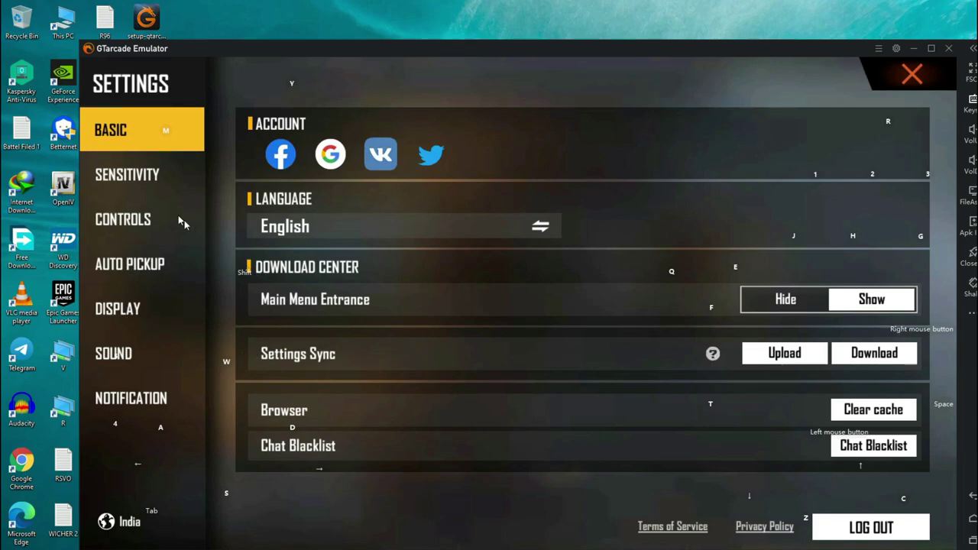
{"action": "left_click", "coordinate": [124, 313]}
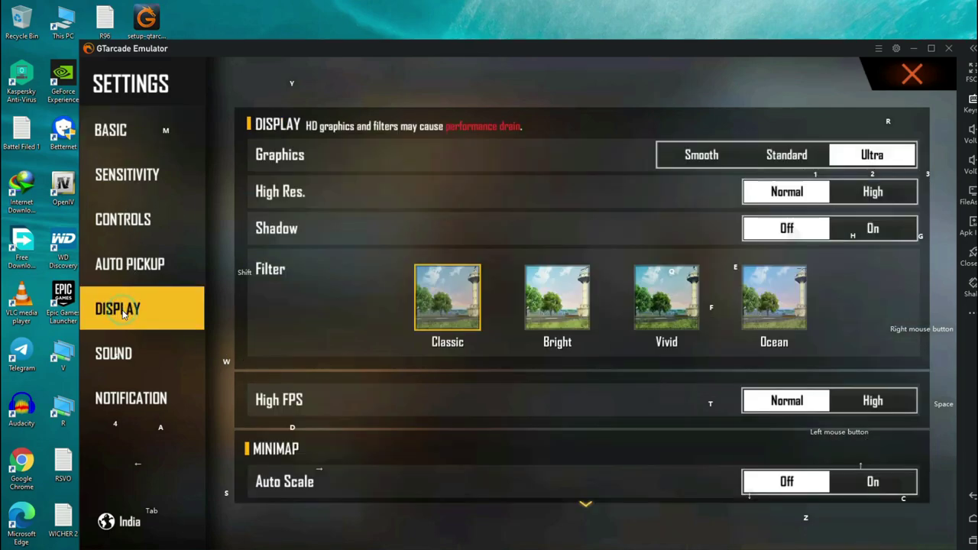
{"action": "left_click", "coordinate": [698, 162]}
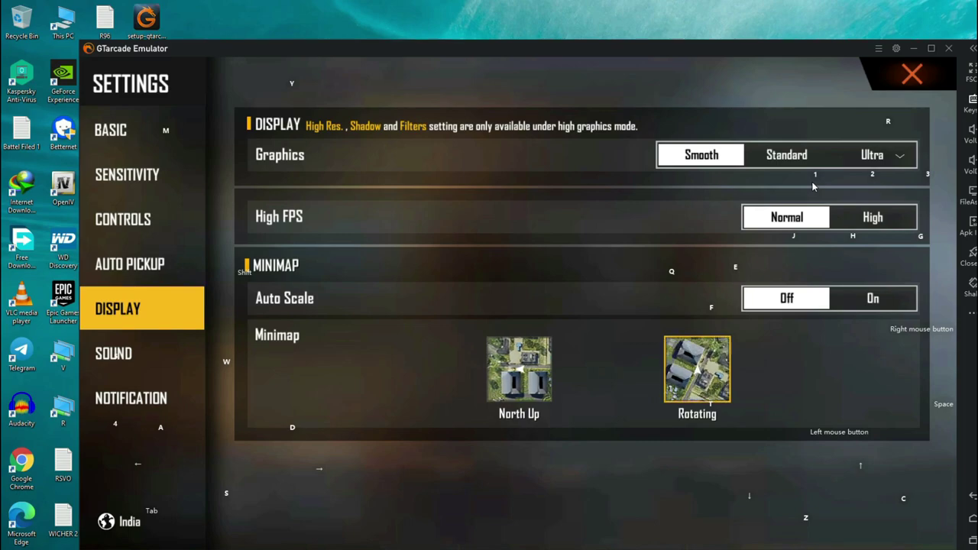
{"action": "left_click", "coordinate": [128, 133]}
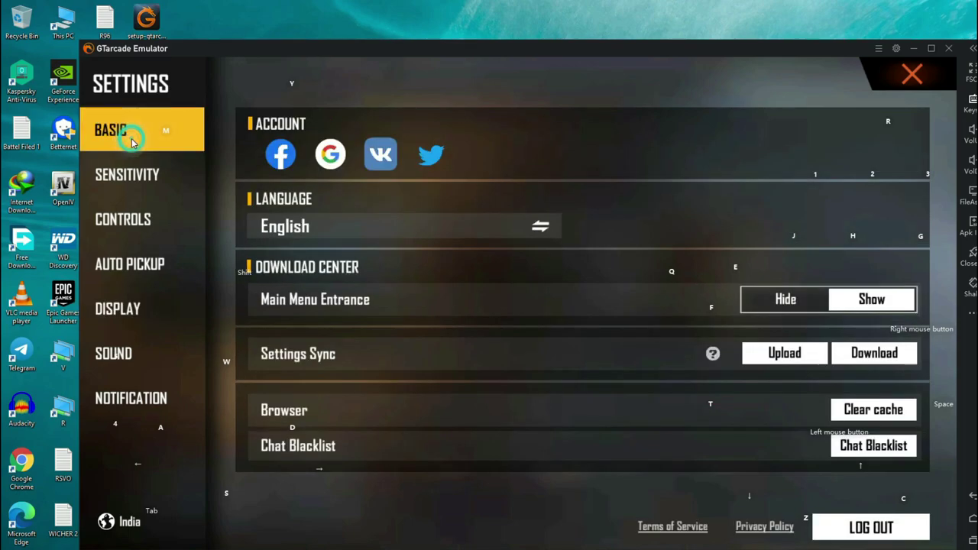
{"action": "left_click", "coordinate": [917, 79]}
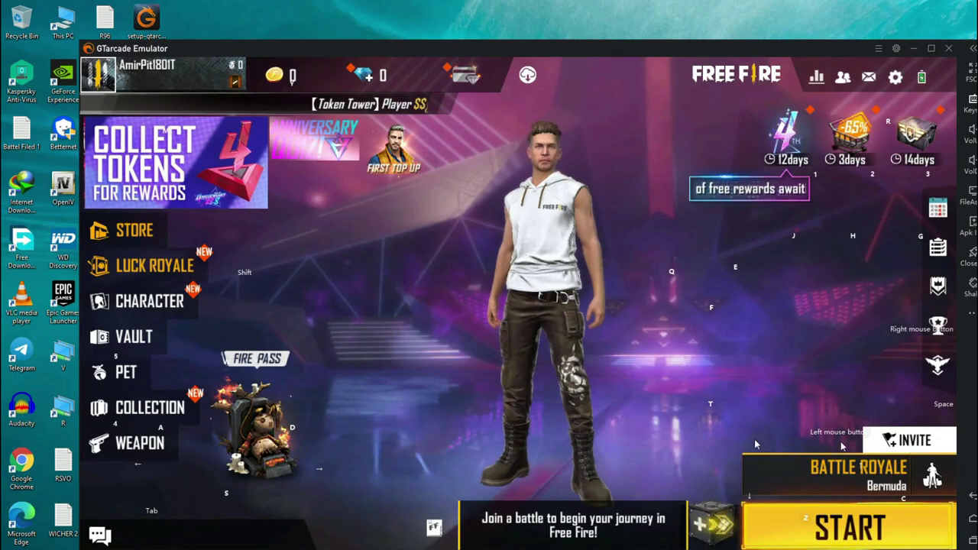
- Start a Battle Royale match on Bermuda and switch the emulator to full screen
{"action": "left_click", "coordinate": [855, 525]}
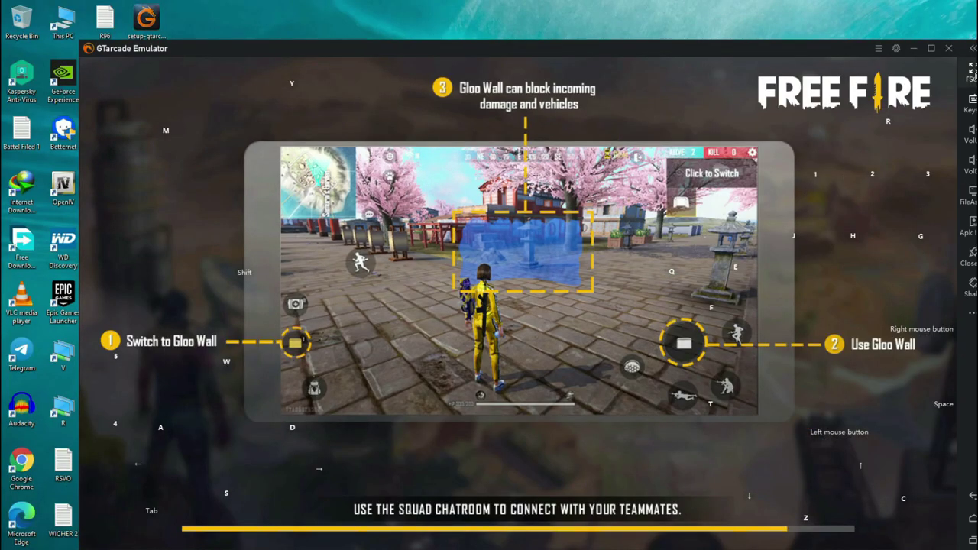
{"action": "left_click", "coordinate": [972, 70]}
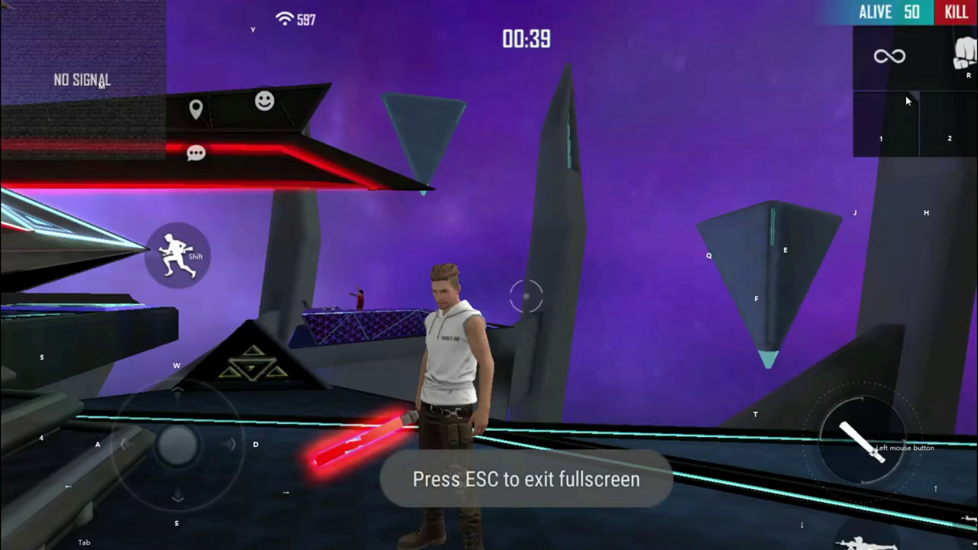
{"action": "right_click", "coordinate": [906, 97]}
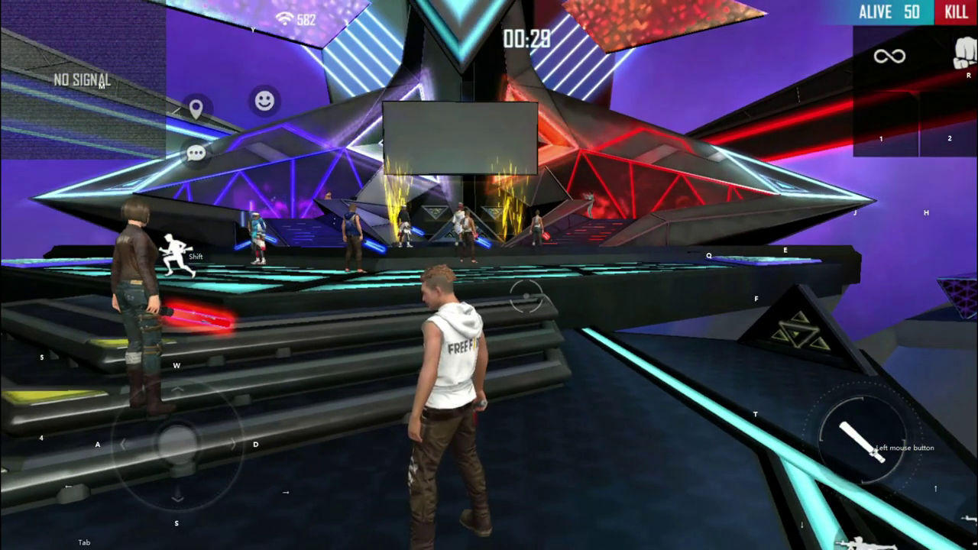
- Run the character across the stage in the pre-match waiting area and jump
{"action": "key", "text": "w"}
{"action": "key", "text": "a"}
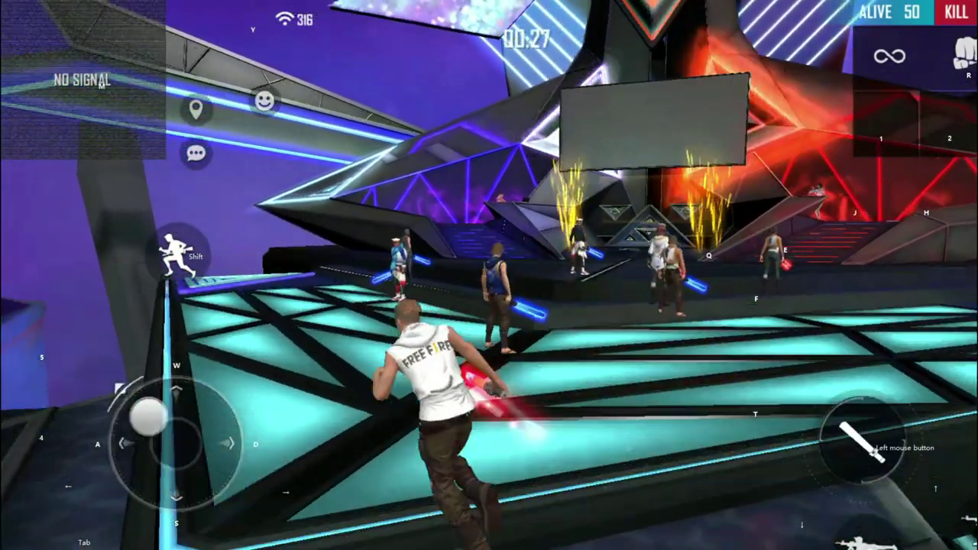
{"action": "key", "text": "space"}
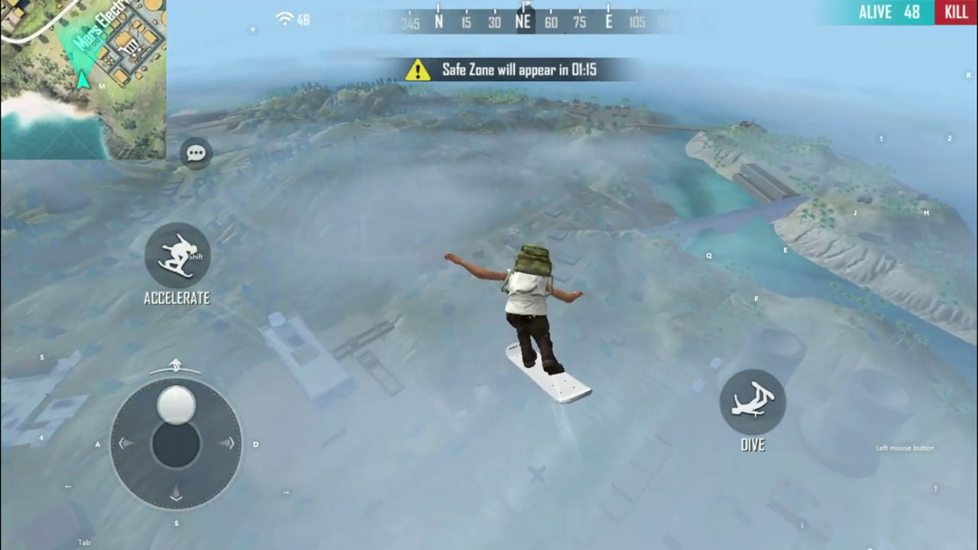
- Steer the character's descent past Mars Electric towards Pochinok and land there
{"action": "key", "text": "d"}
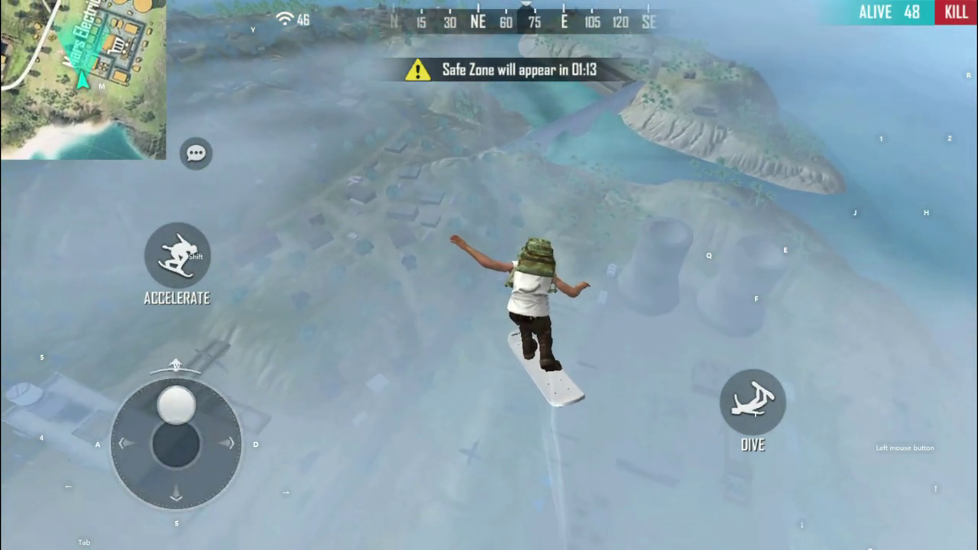
{"action": "key", "text": "a"}
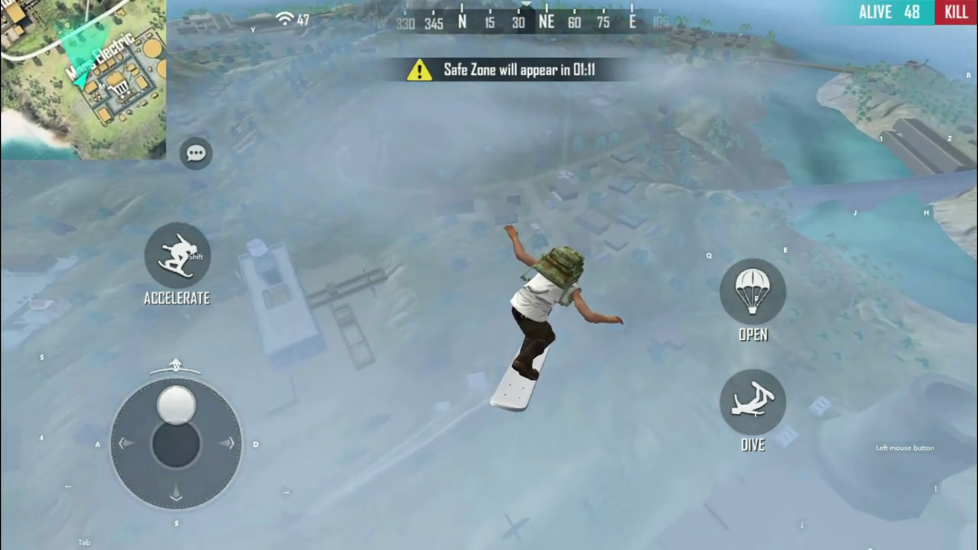
{"action": "key", "text": "a"}
{"action": "key", "text": "a"}
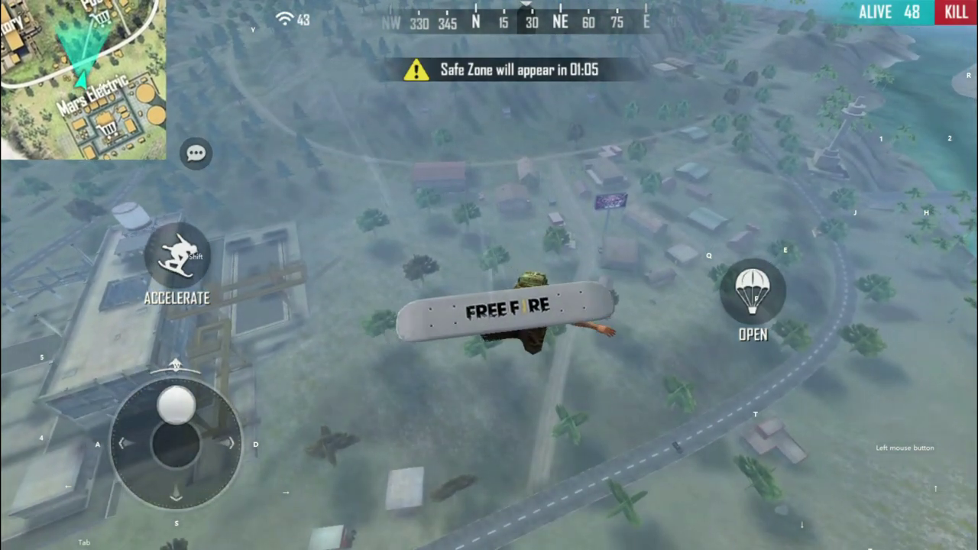
{"action": "key", "text": "f"}
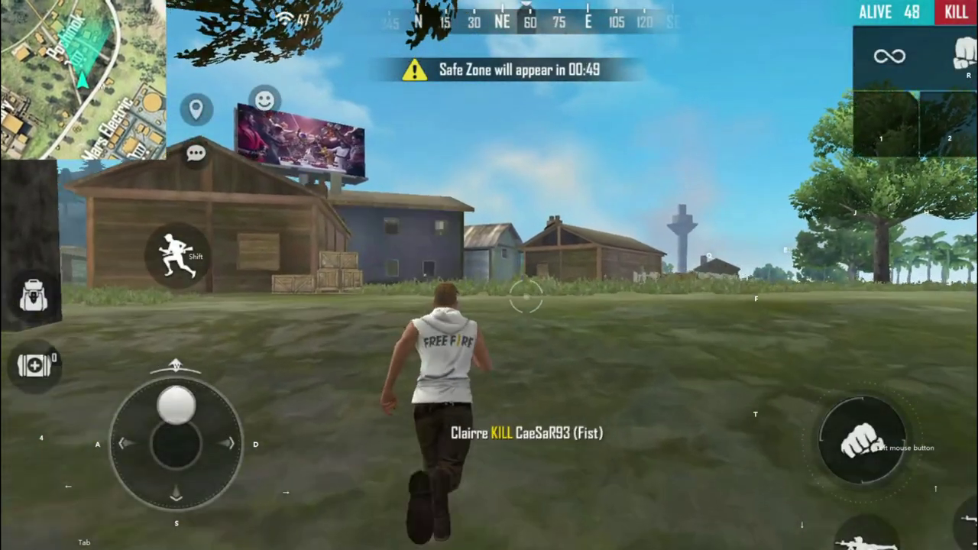
- Run the character through Pochinok past the blue building and enter the wooden house through its open doorway
{"action": "key", "text": "w"}
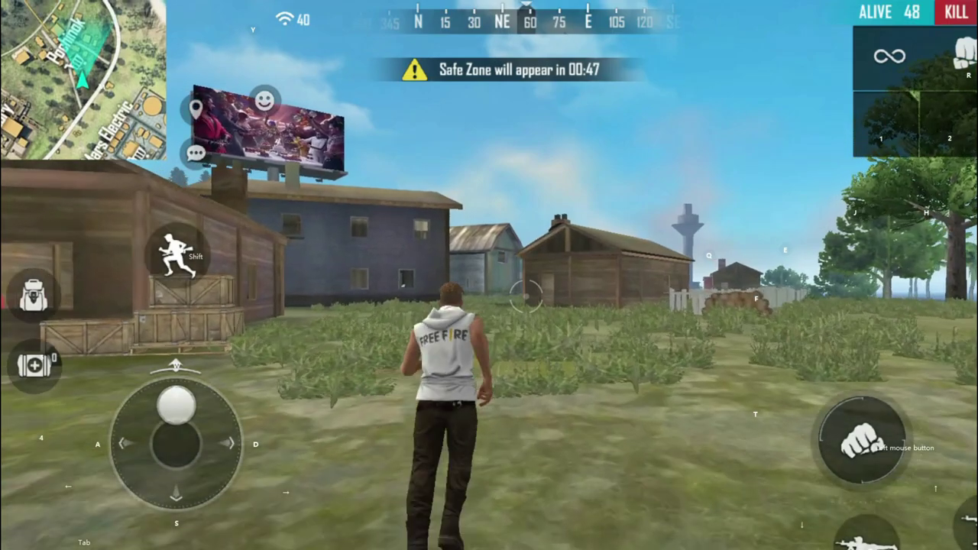
{"action": "key", "text": "w"}
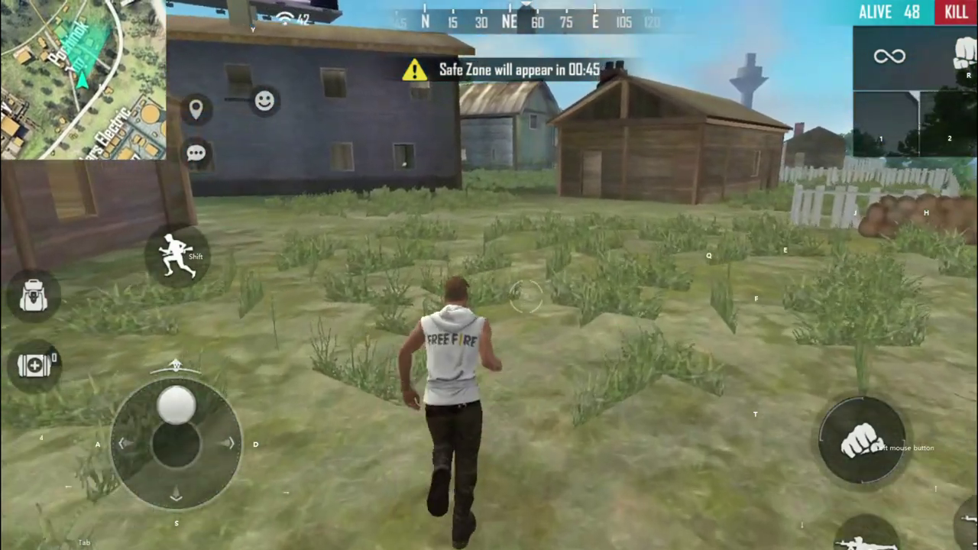
{"action": "key", "text": "w"}
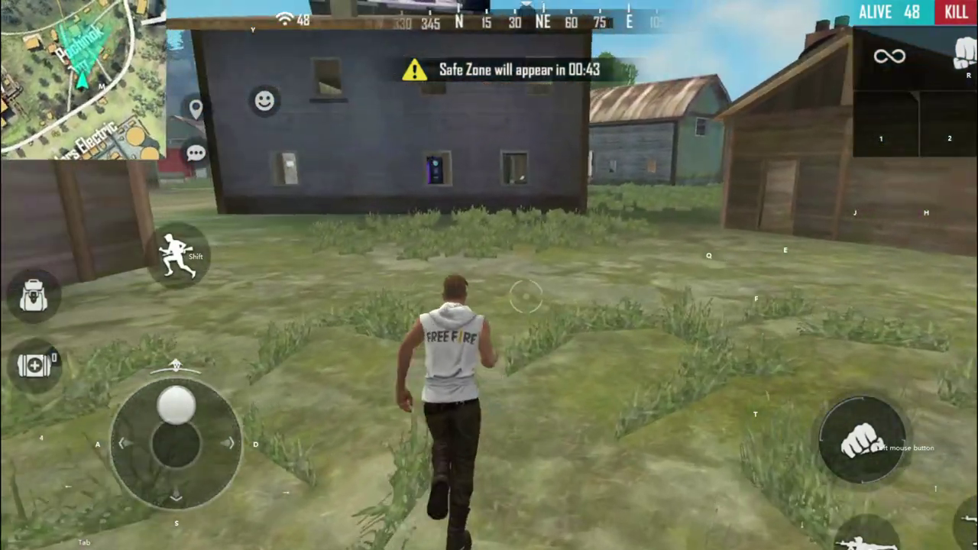
{"action": "key", "text": "w"}
{"action": "key", "text": "w"}
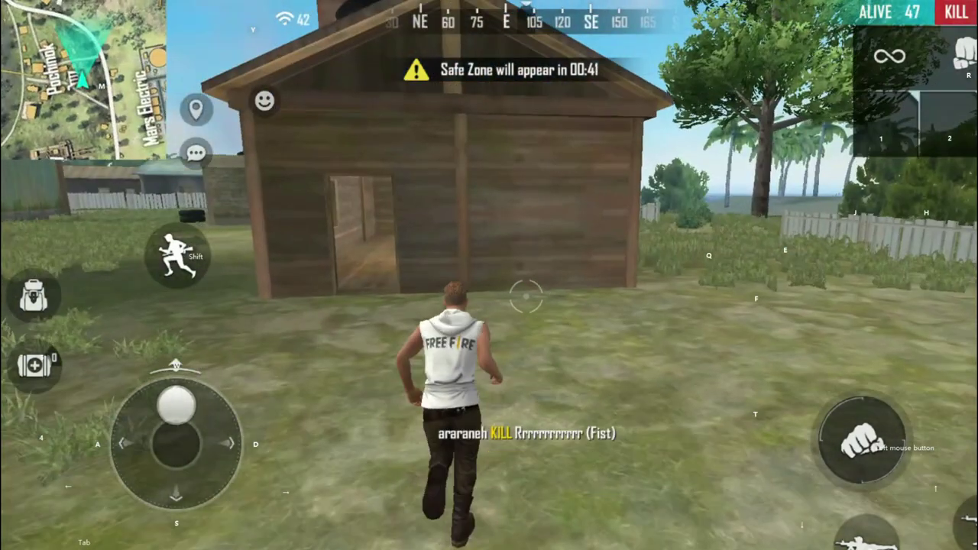
{"action": "key", "text": "a"}
{"action": "key", "text": "w"}
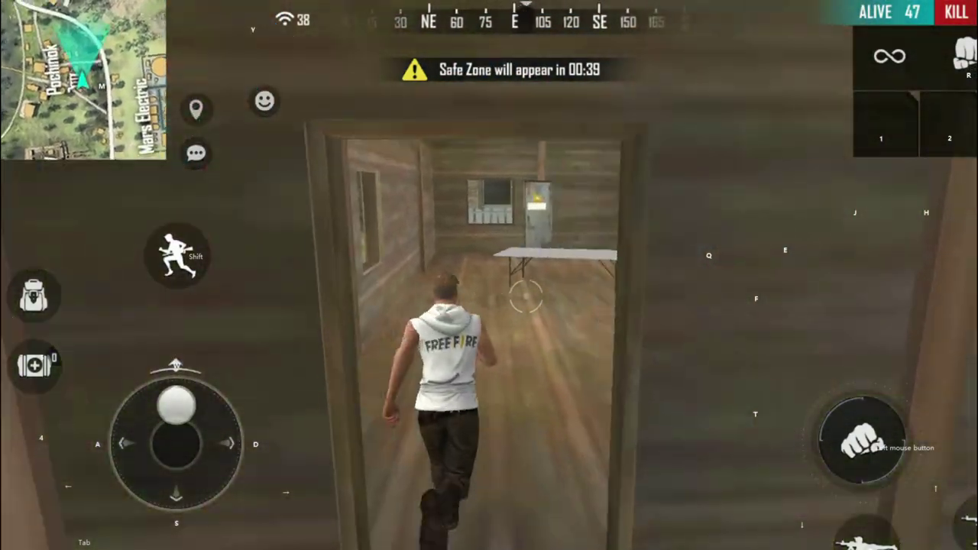